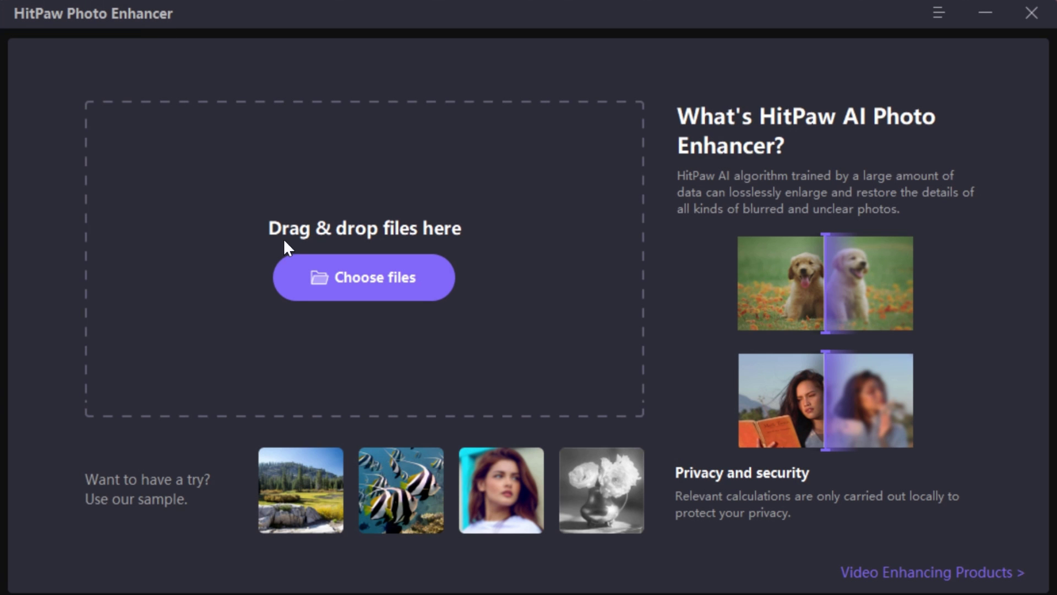
# Import images (5), the chairs photo, and preview it with the General model at 400% (1100*732)
pyautogui.click(336, 275)
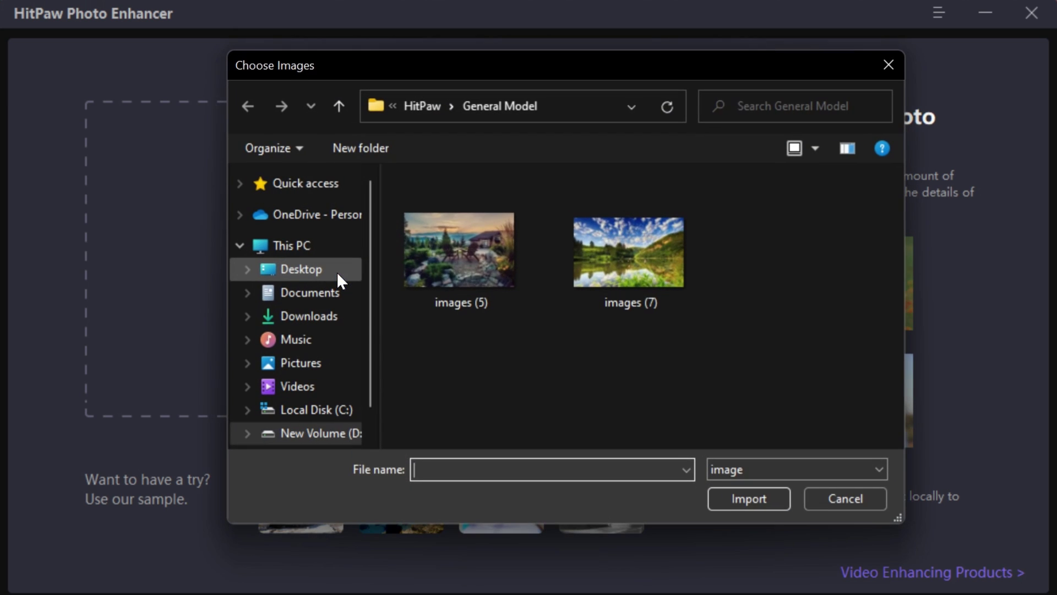
pyautogui.click(500, 258)
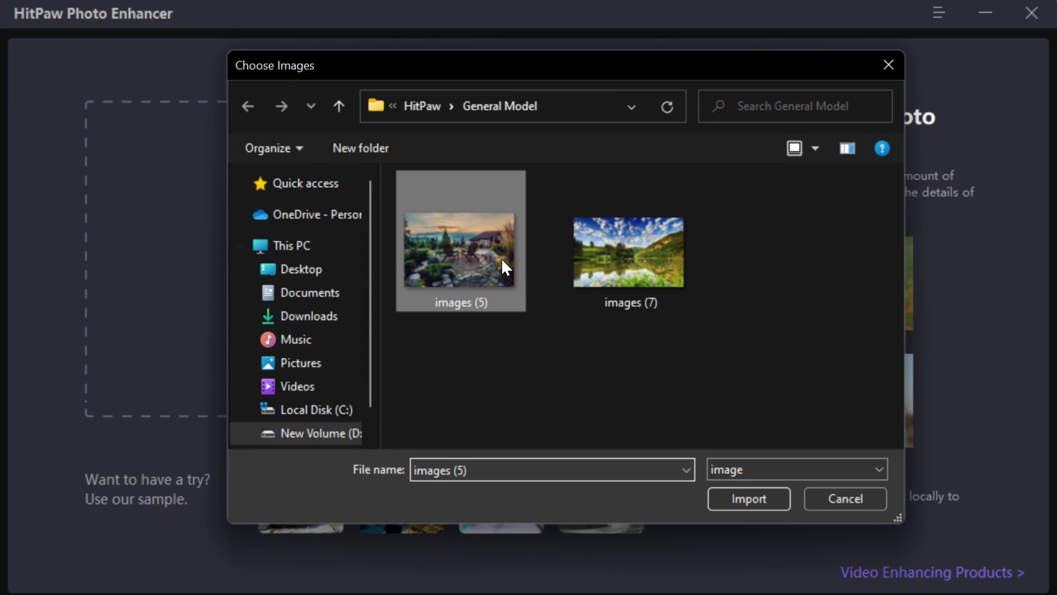
pyautogui.click(733, 495)
pyautogui.scroll(-3, 468, 258)
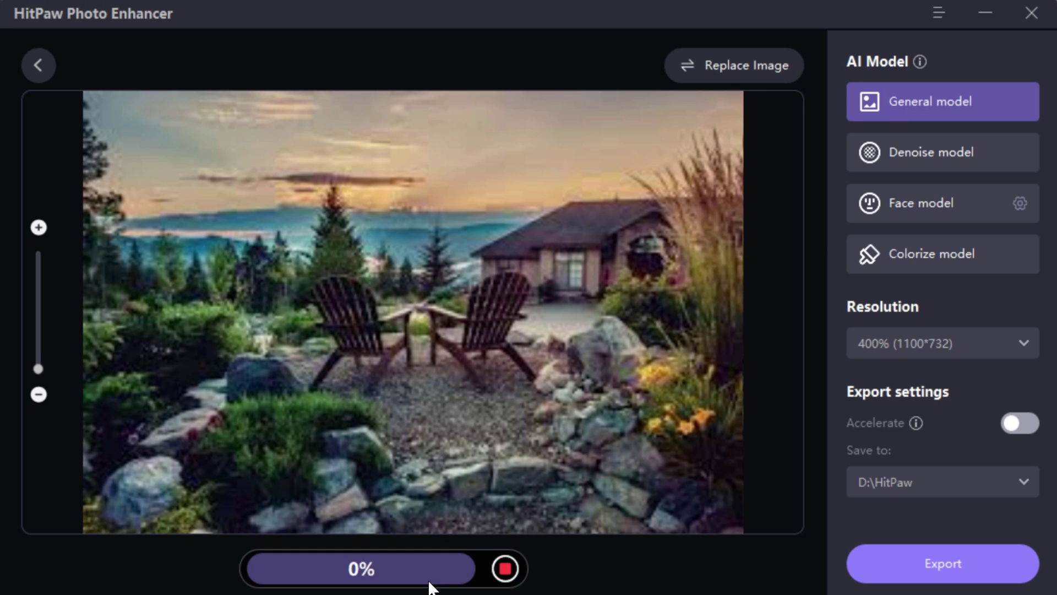
pyautogui.click(432, 577)
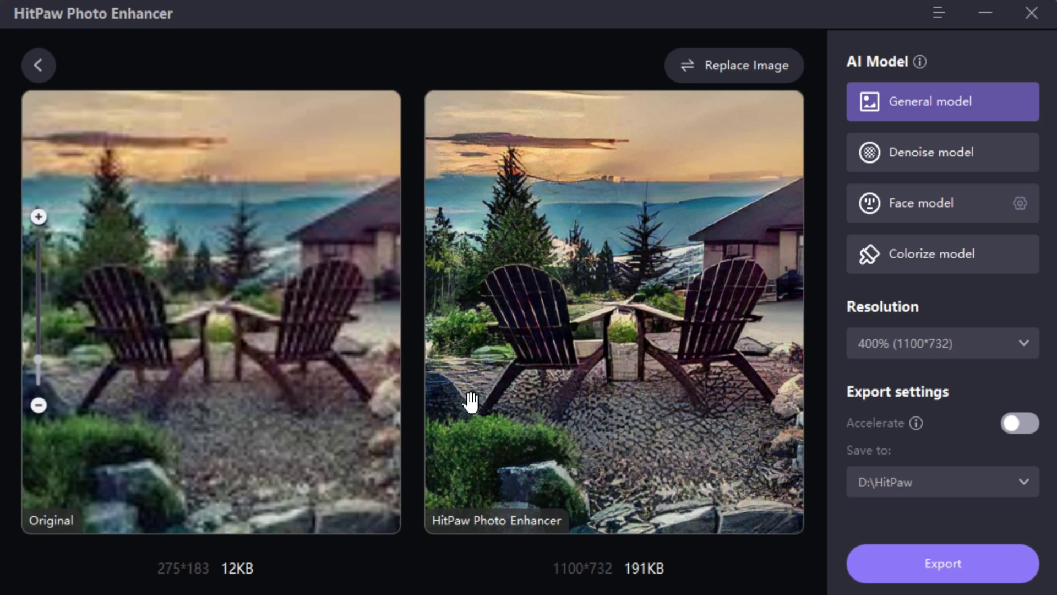
pyautogui.scroll(-4, 570, 319)
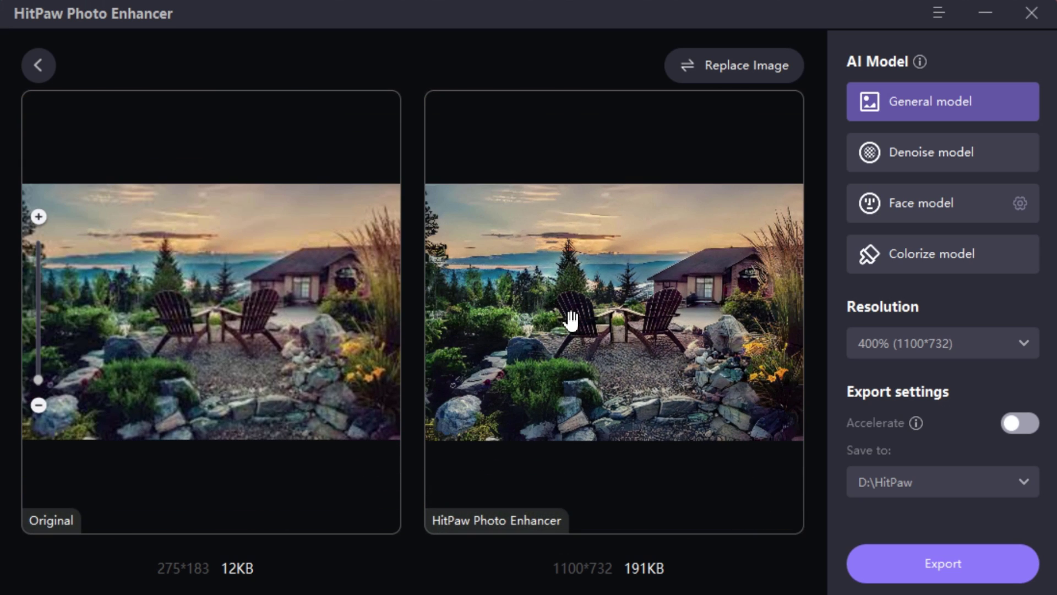
pyautogui.scroll(4, 682, 297)
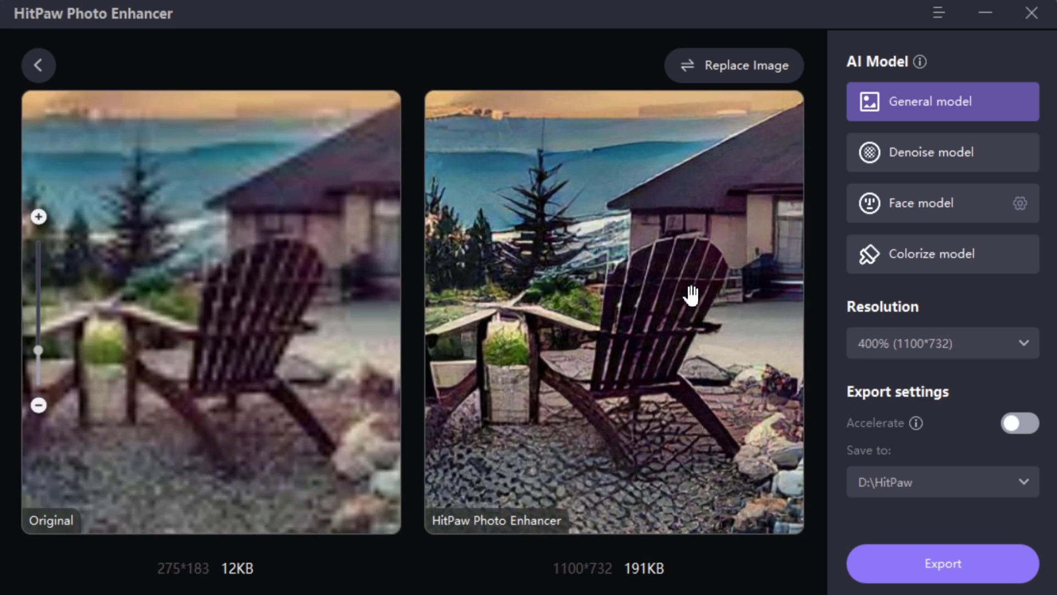
pyautogui.scroll(4, 687, 295)
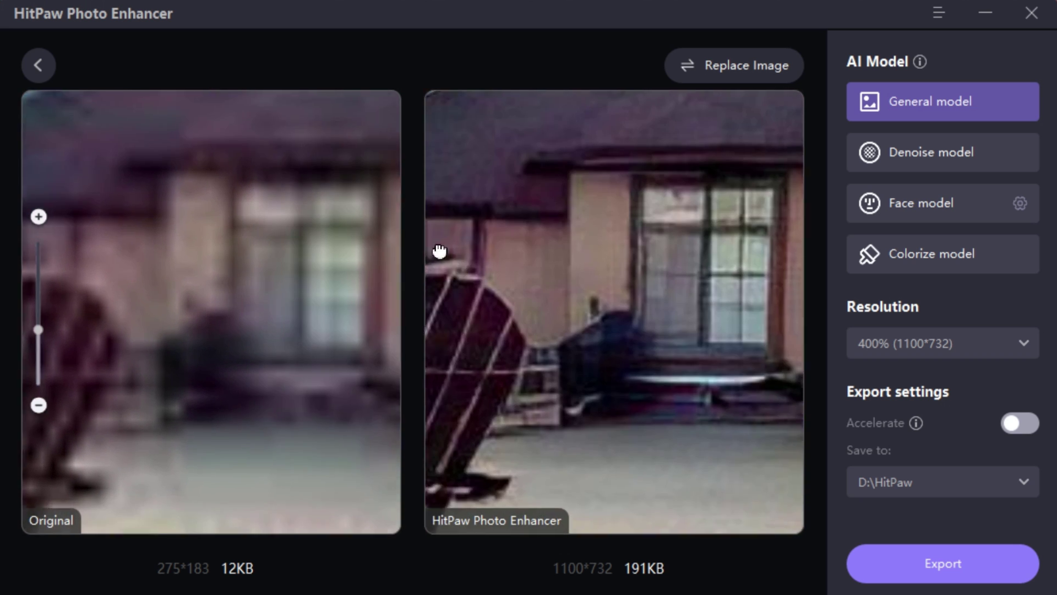
pyautogui.moveTo(440, 251); pyautogui.dragTo(495, 244)
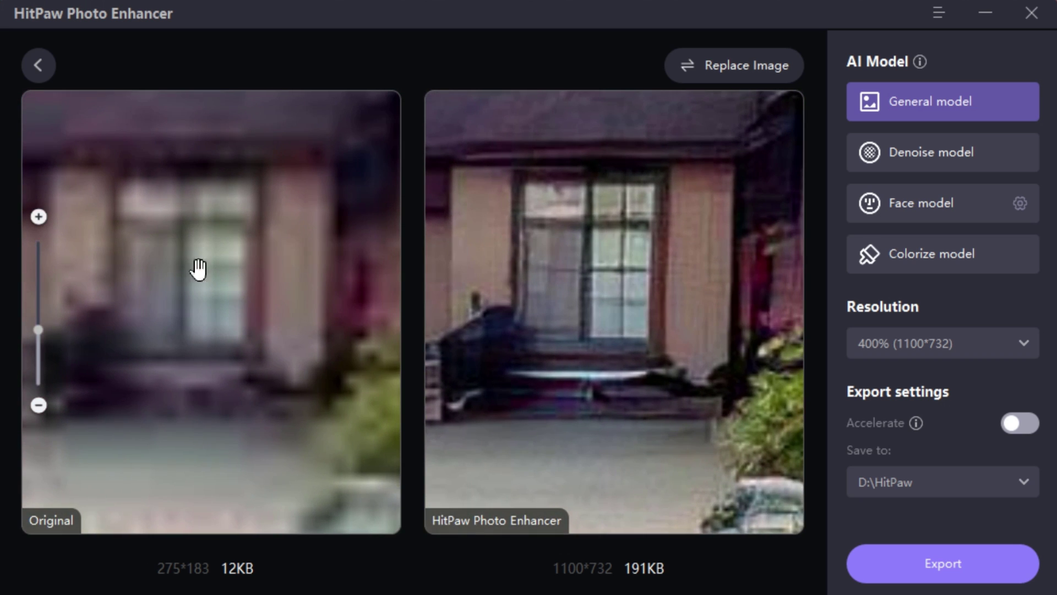
pyautogui.scroll(-2, 557, 256)
pyautogui.scroll(6, 631, 130)
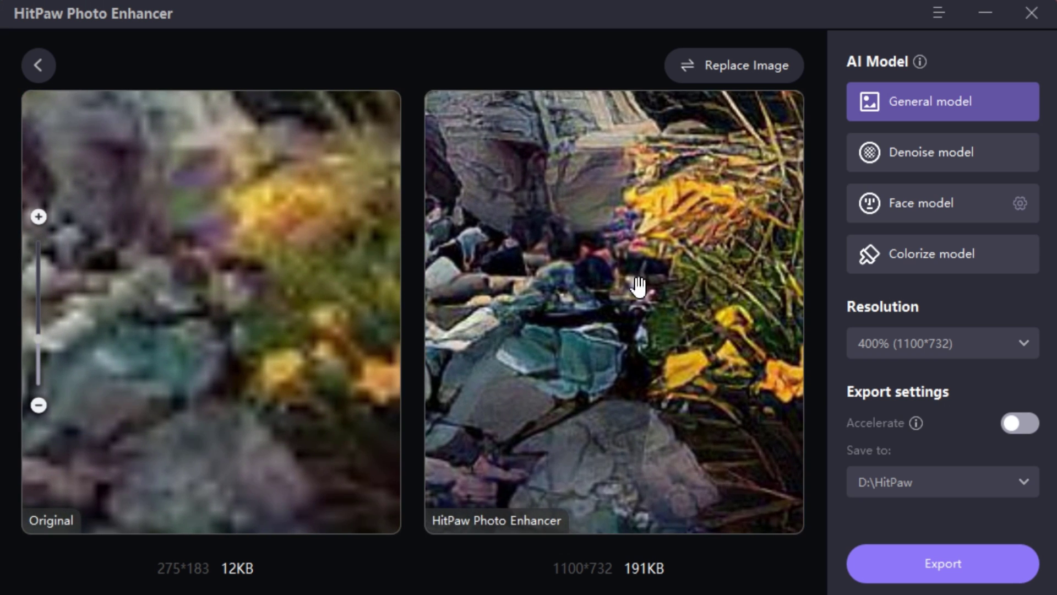
pyautogui.moveTo(638, 286); pyautogui.dragTo(572, 240)
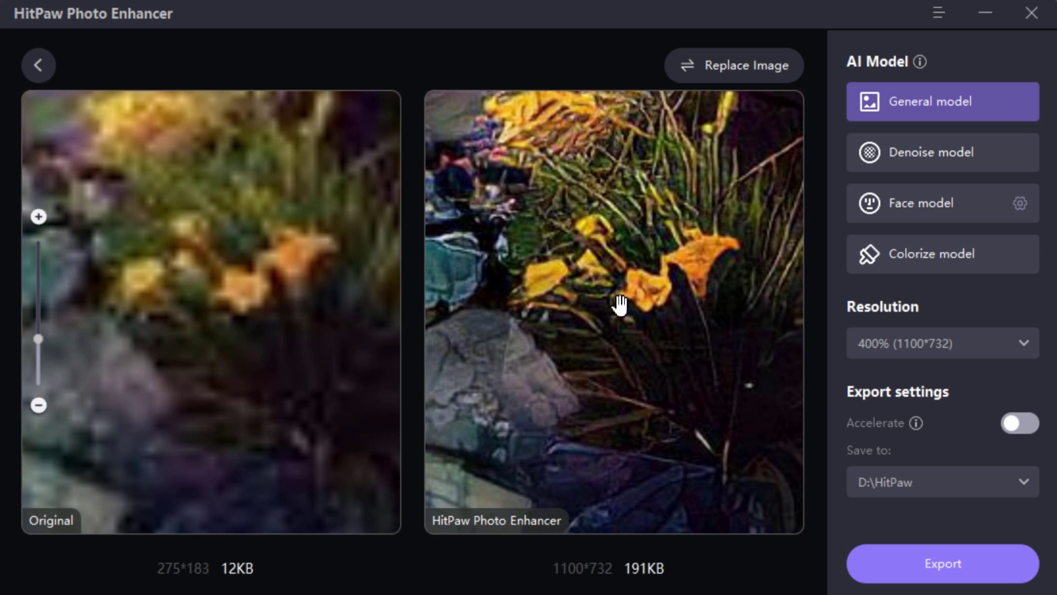
pyautogui.scroll(-5, 620, 305)
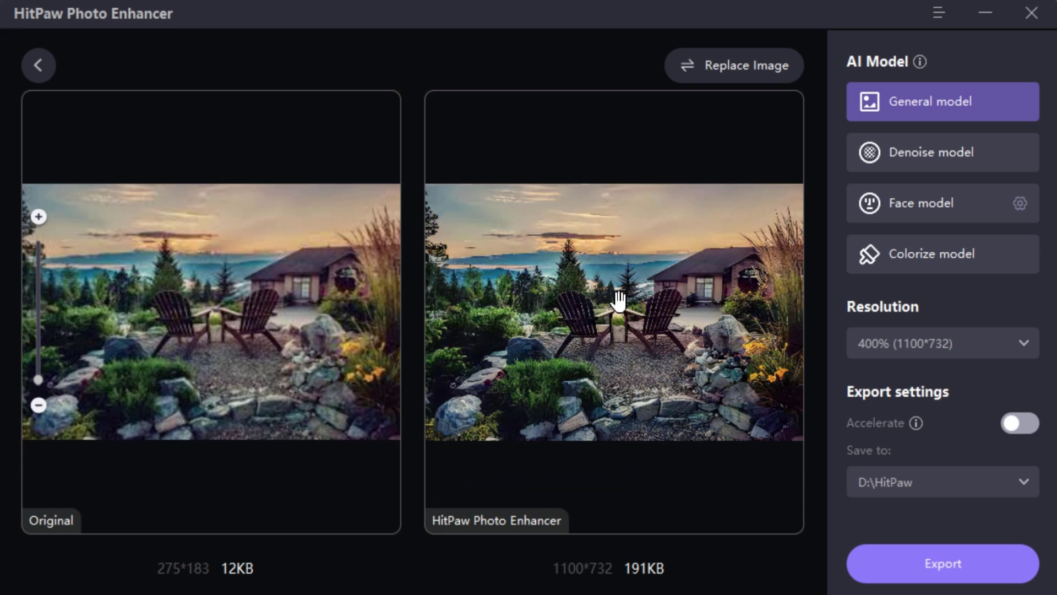
# Import images (6), the A-frame house illustration, and preview it with the Denoise model at 1036*776
pyautogui.click(32, 67)
pyautogui.click(378, 272)
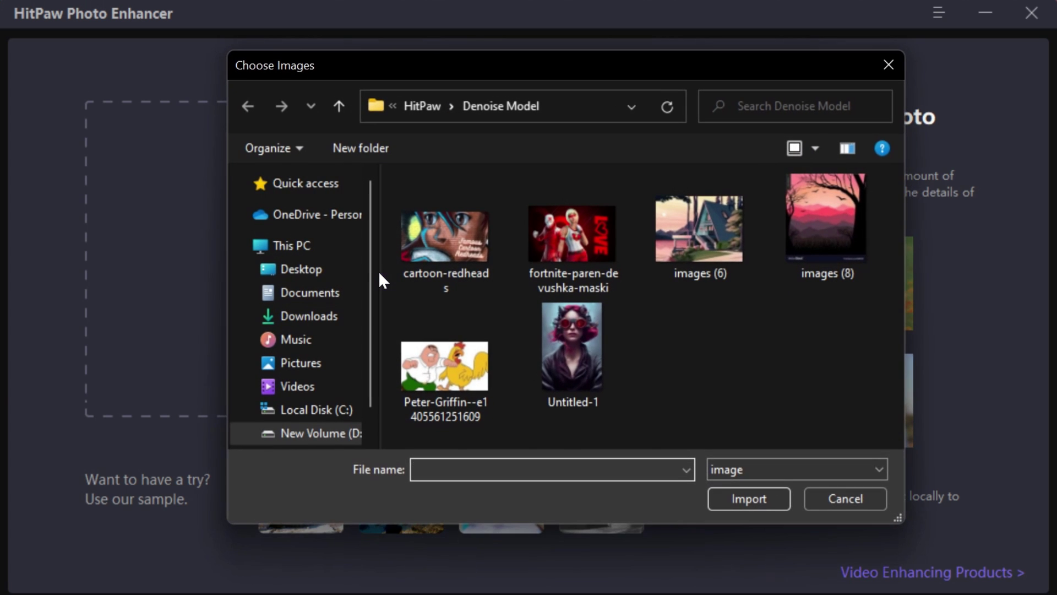
pyautogui.click(667, 229)
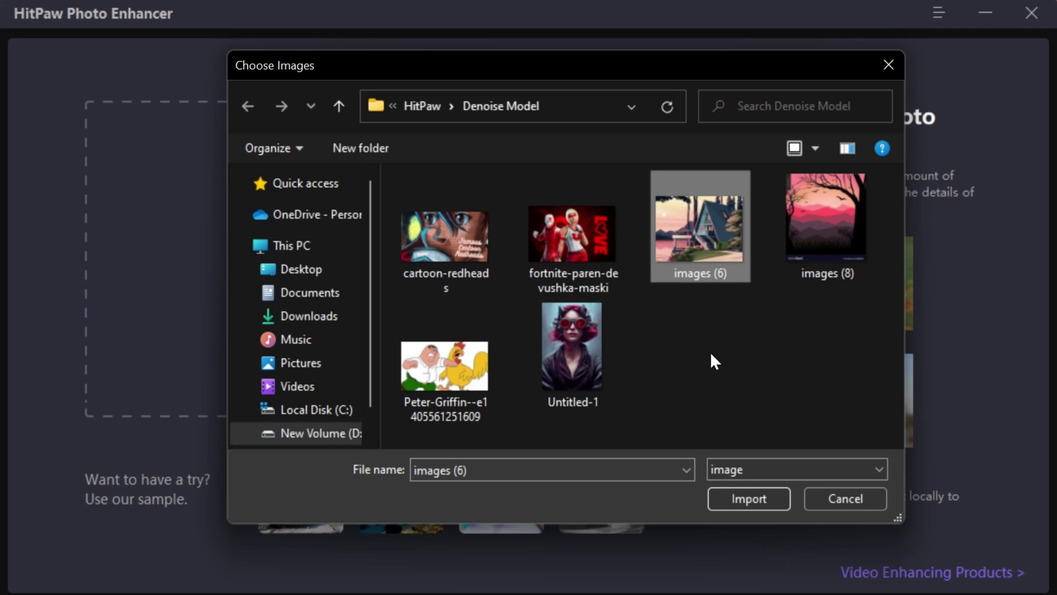
pyautogui.click(742, 502)
pyautogui.scroll(-4, 448, 248)
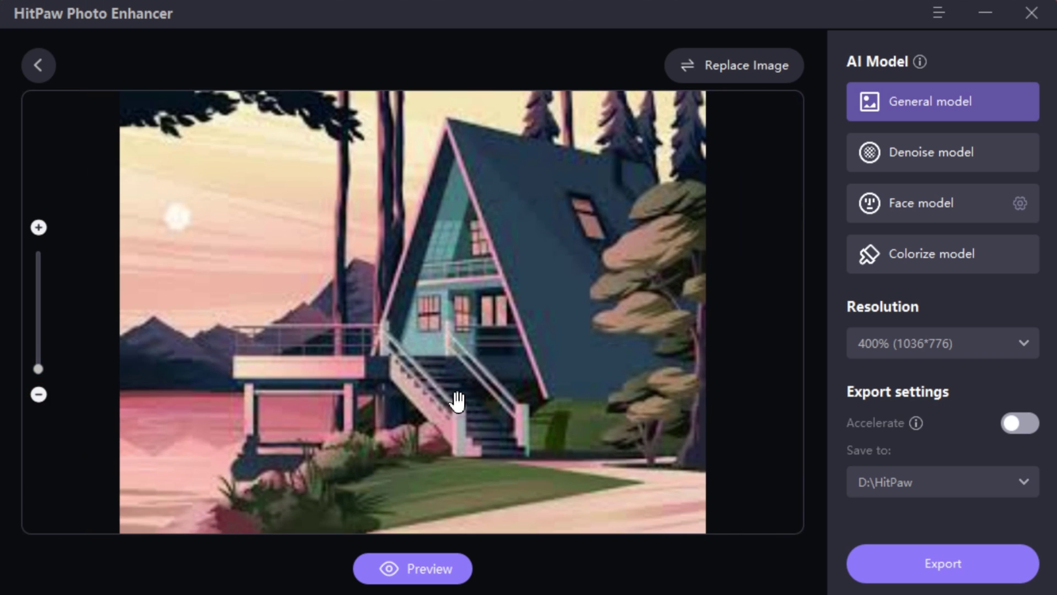
pyautogui.click(891, 160)
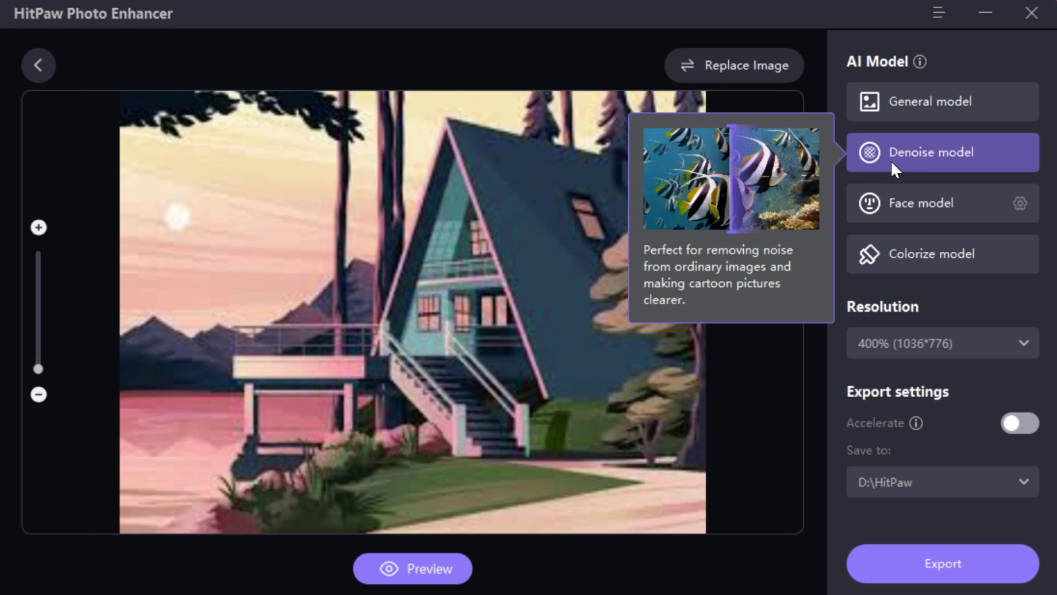
pyautogui.click(412, 570)
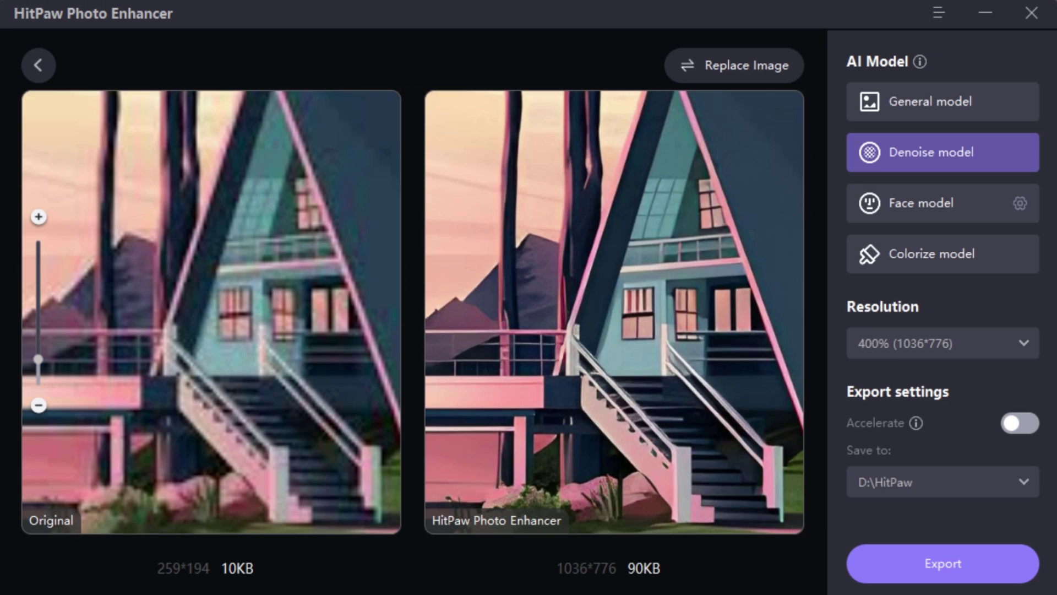
# Inspect the denoised house, stairs and roof against the original, then go back to the home screen
pyautogui.scroll(5, 606, 267)
pyautogui.scroll(-5, 565, 321)
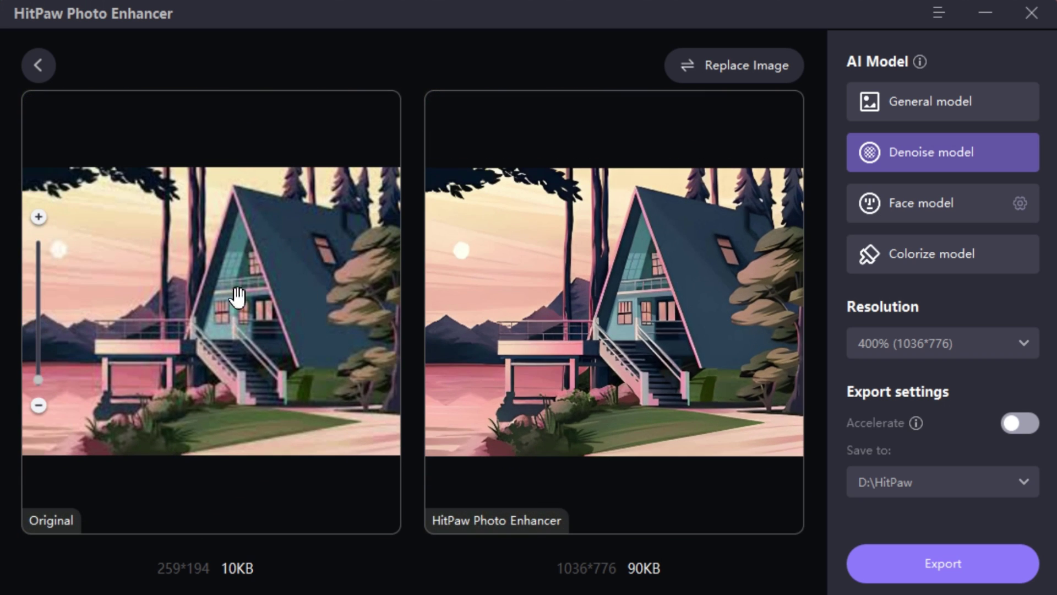
pyautogui.scroll(4, 518, 292)
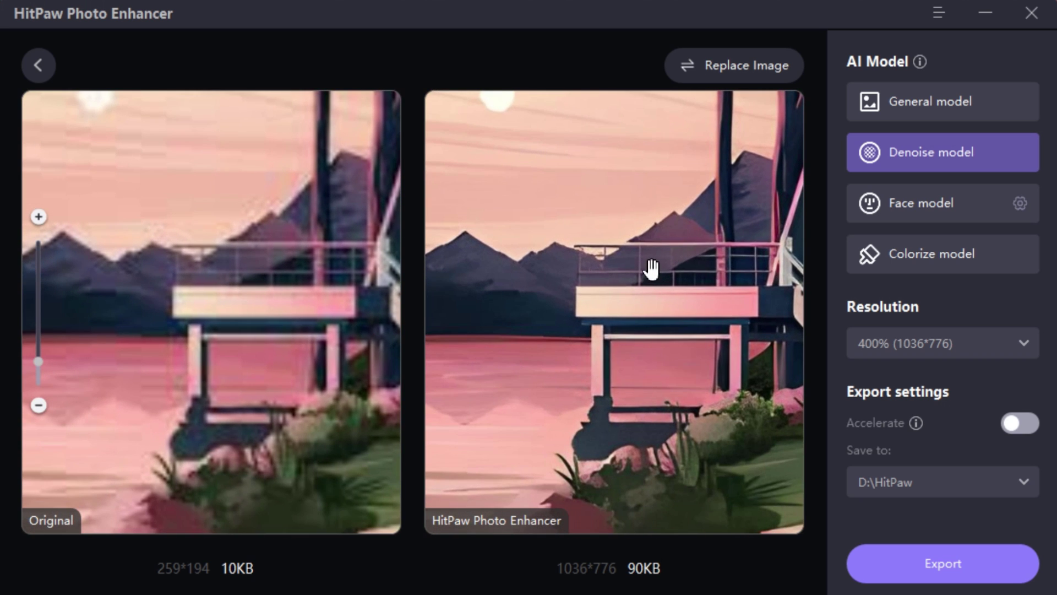
pyautogui.moveTo(651, 269); pyautogui.dragTo(508, 410)
pyautogui.moveTo(642, 309); pyautogui.dragTo(596, 398)
pyautogui.scroll(-5, 656, 252)
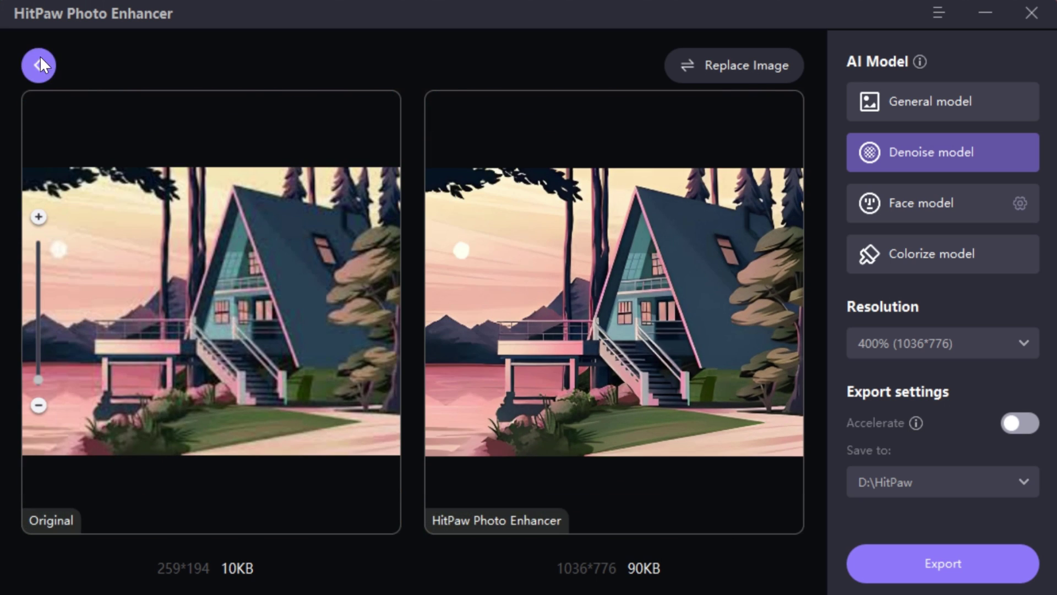
pyautogui.click(39, 65)
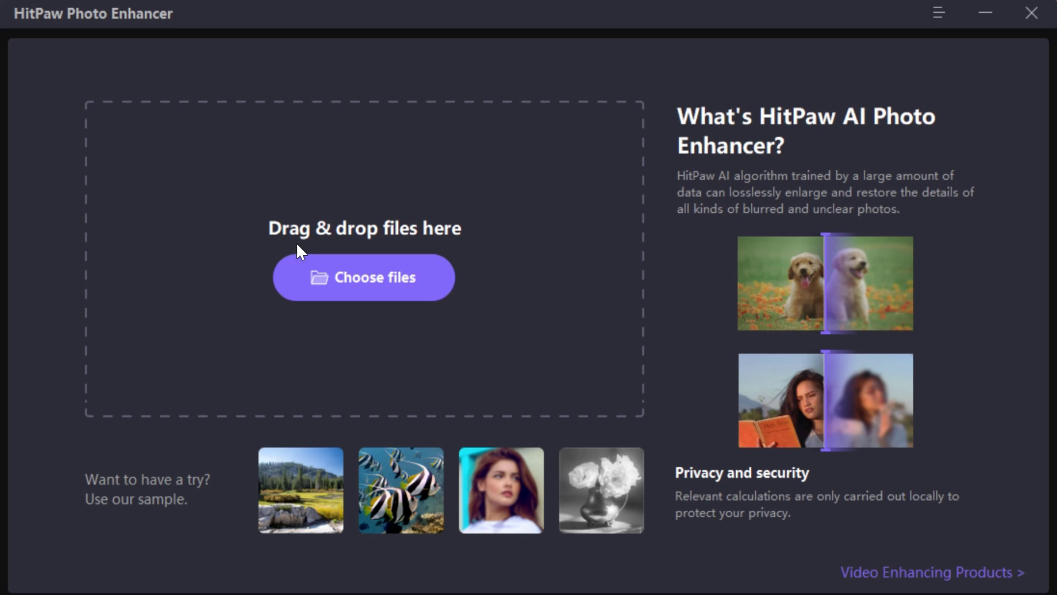
# Open the Fortnite character image and preview it with Denoise at 400% (2468*1576)
pyautogui.click(306, 267)
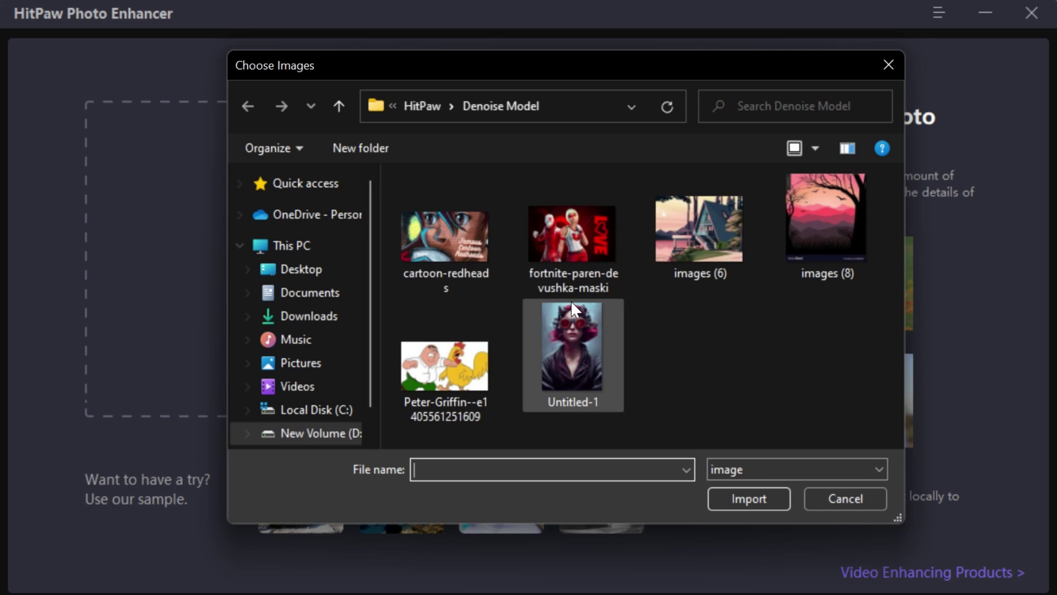
pyautogui.doubleClick(576, 256)
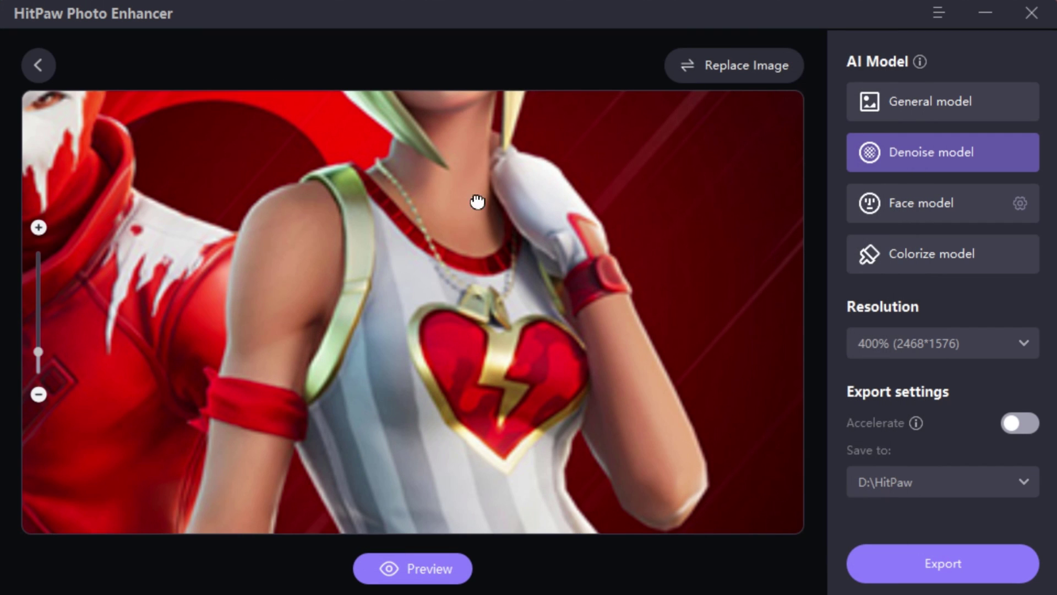
pyautogui.moveTo(476, 201); pyautogui.dragTo(547, 431)
pyautogui.scroll(5, 534, 213)
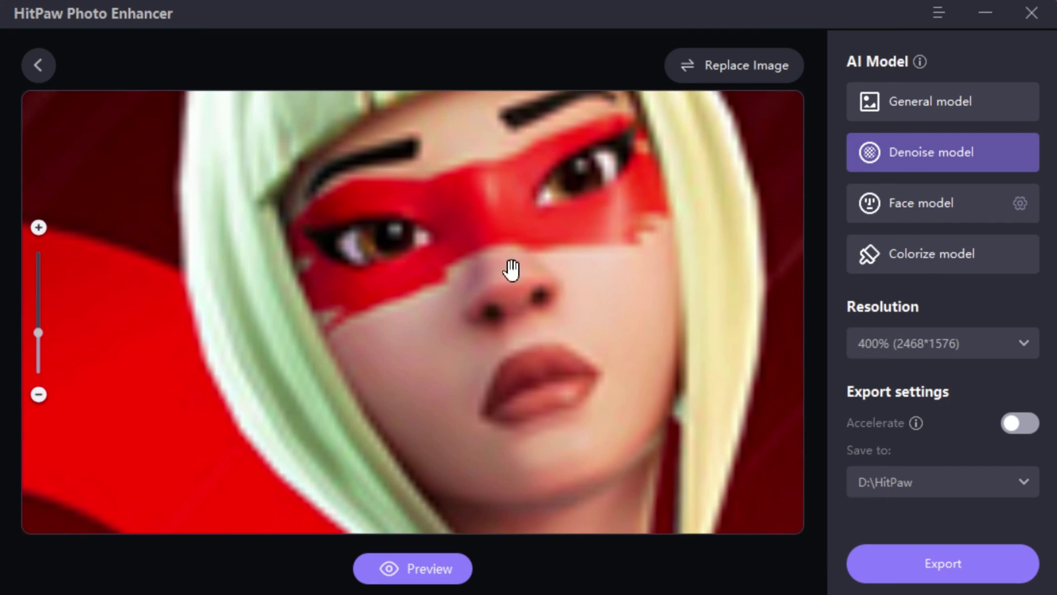
pyautogui.scroll(-5, 528, 300)
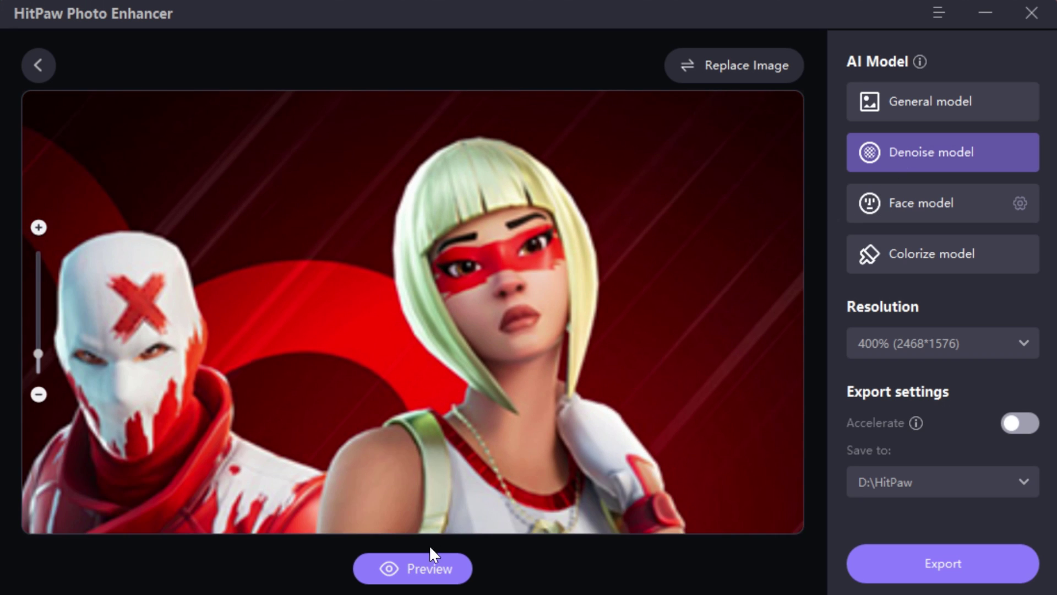
pyautogui.click(414, 565)
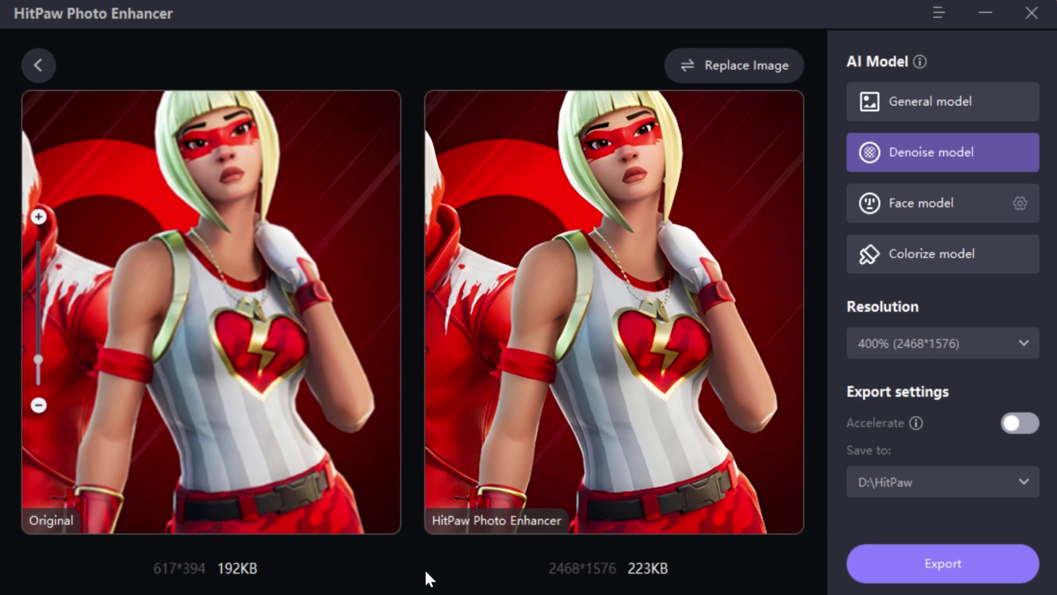
# Inspect the masked character's head and the LOVE sign in the comparison, then go back home
pyautogui.scroll(5, 573, 279)
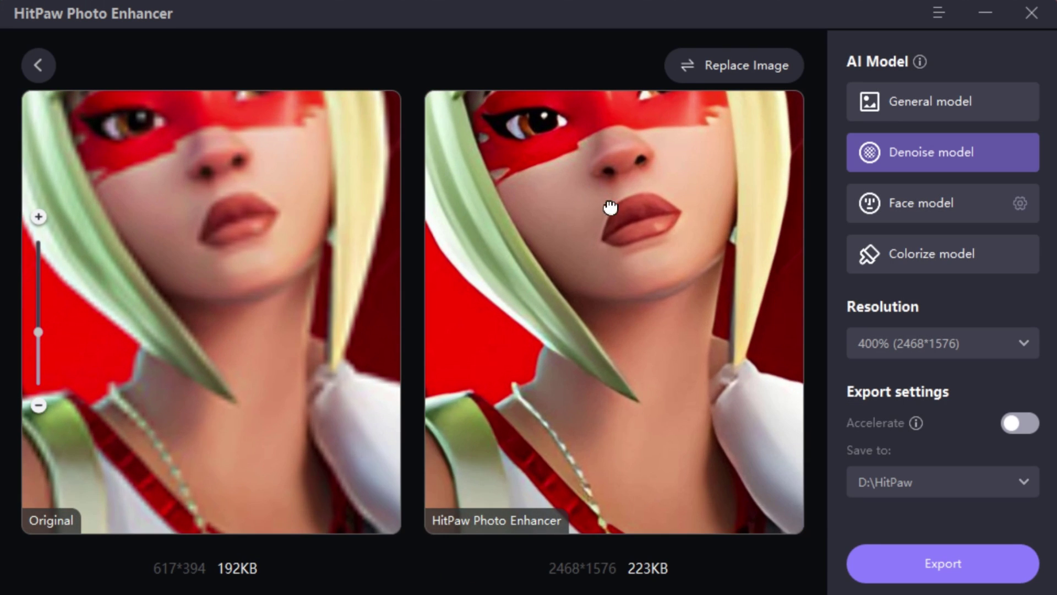
pyautogui.scroll(2, 598, 278)
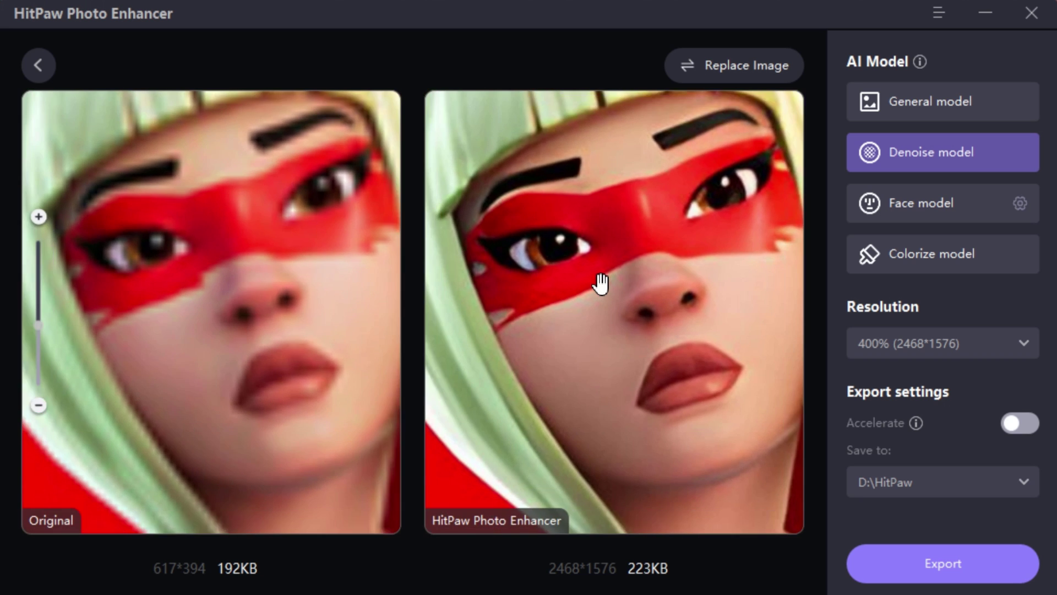
pyautogui.scroll(-3, 613, 420)
pyautogui.scroll(3, 620, 189)
pyautogui.moveTo(563, 408); pyautogui.dragTo(573, 158)
pyautogui.scroll(-5, 690, 377)
pyautogui.scroll(4, 672, 330)
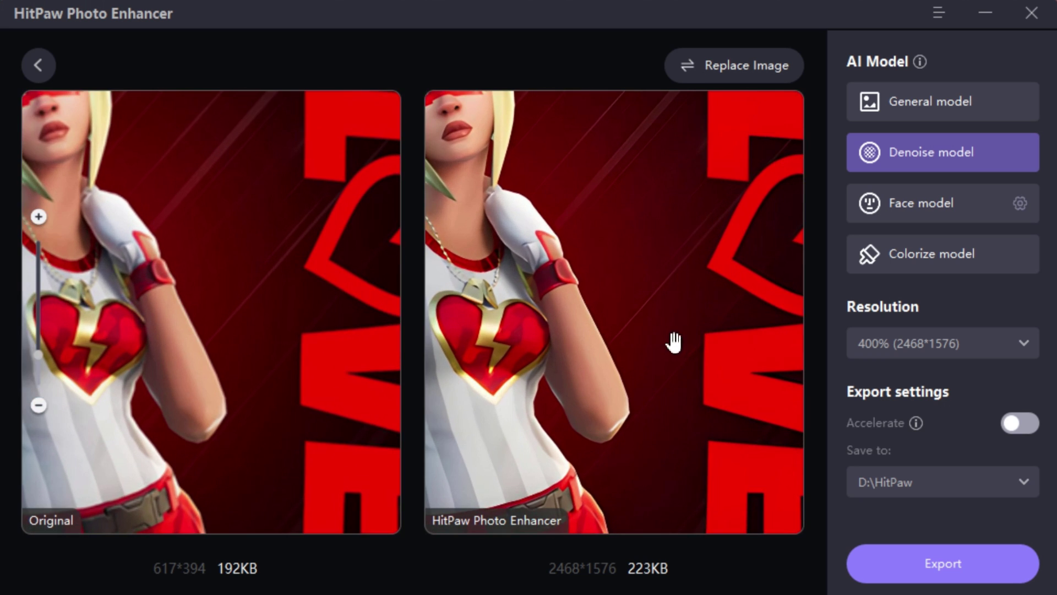
pyautogui.moveTo(674, 342); pyautogui.dragTo(660, 298)
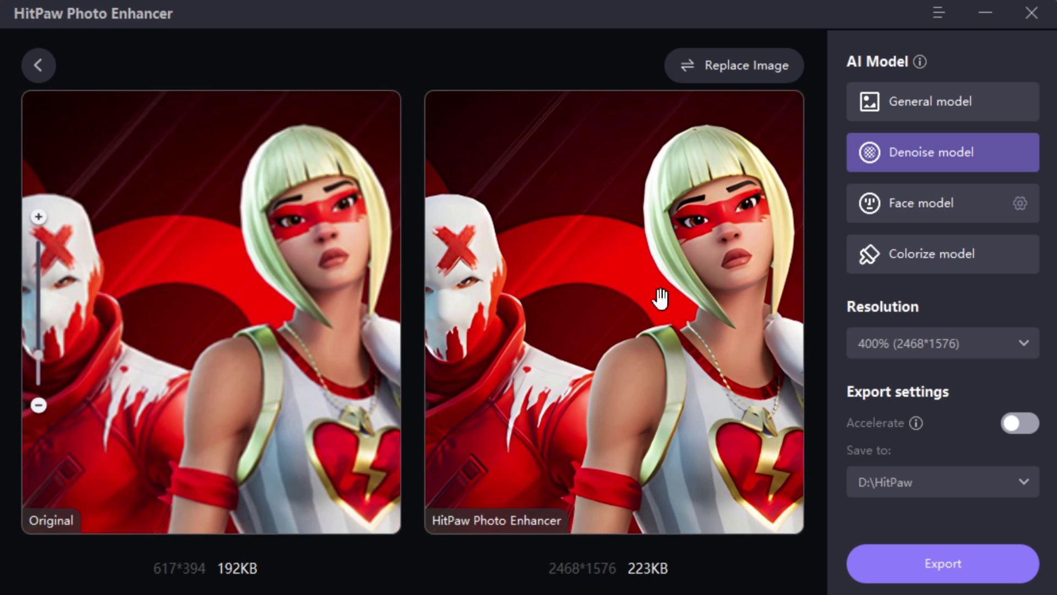
pyautogui.click(38, 65)
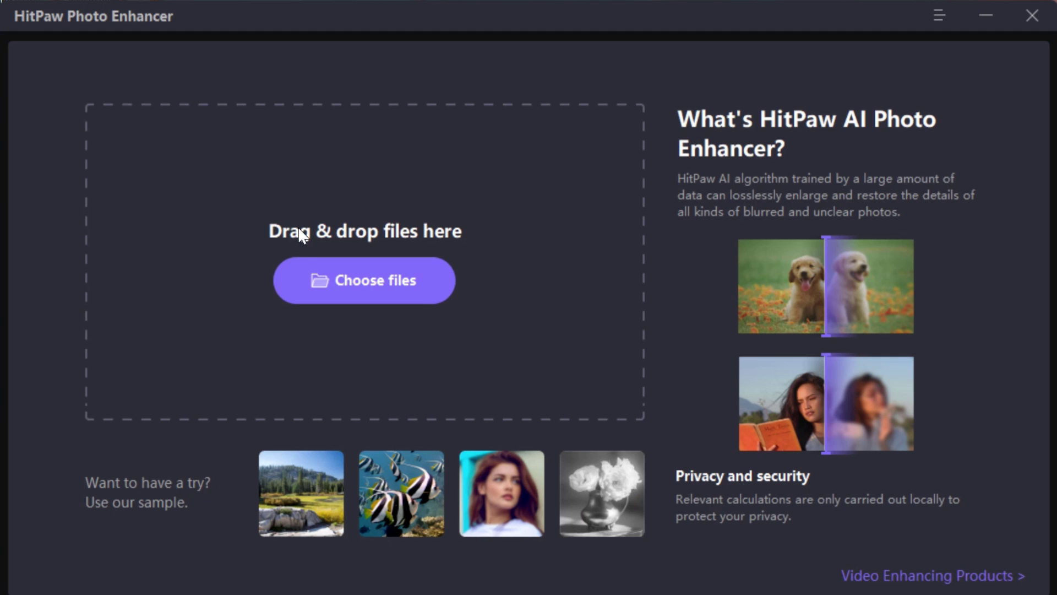
# Import the blurry portrait images (9) and preview it with the Face model at 804*1004
pyautogui.click(361, 286)
pyautogui.click(447, 243)
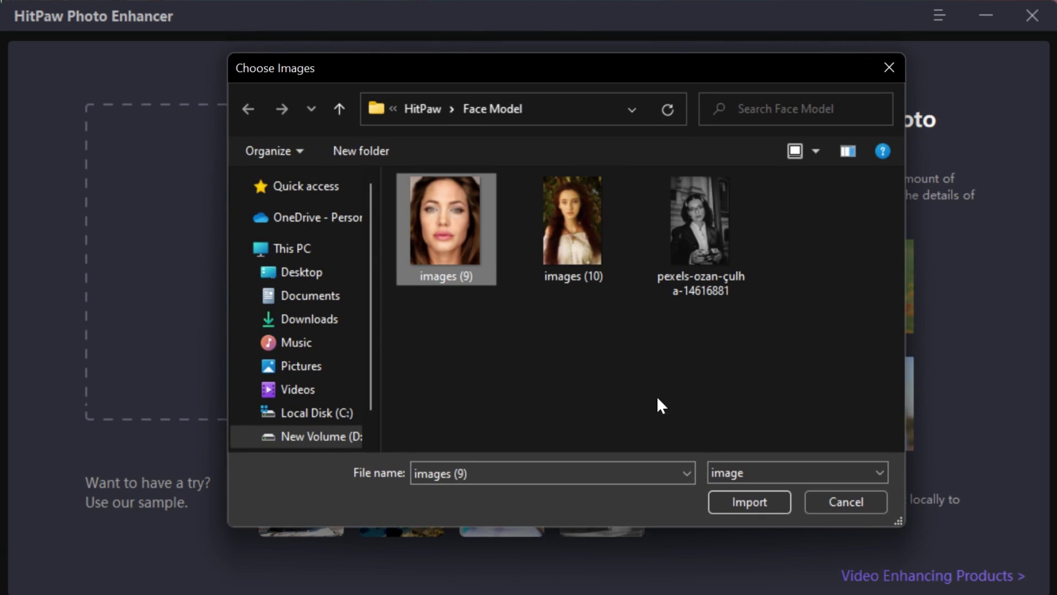
pyautogui.click(734, 501)
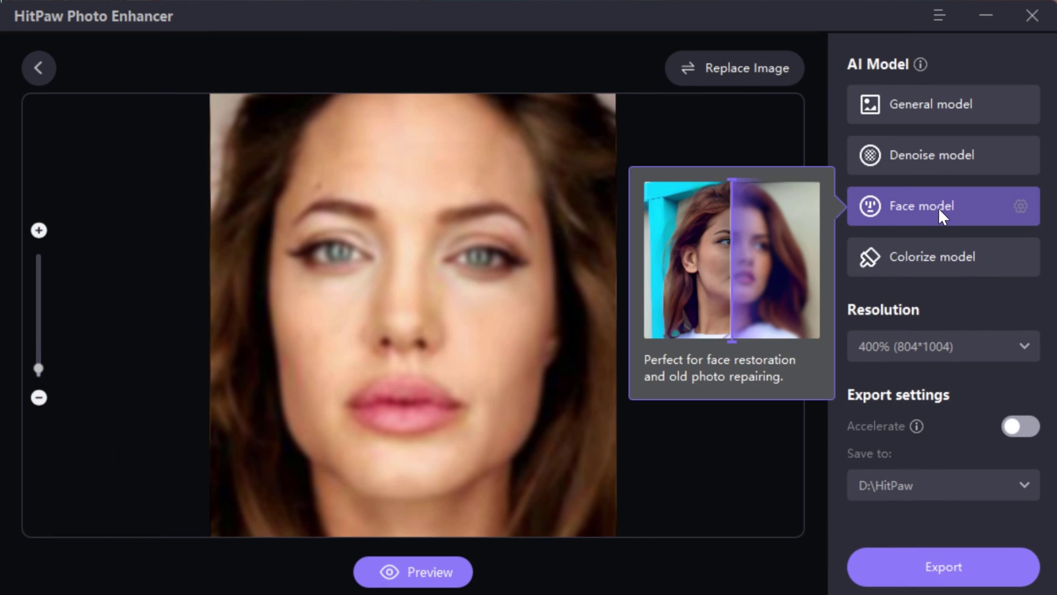
pyautogui.click(408, 575)
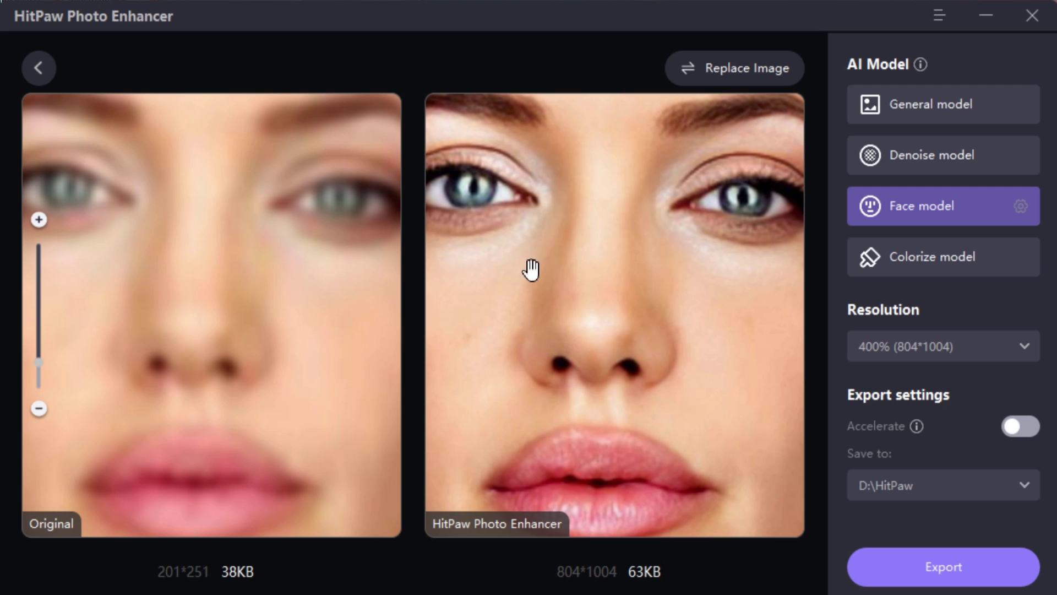
pyautogui.scroll(-4, 585, 279)
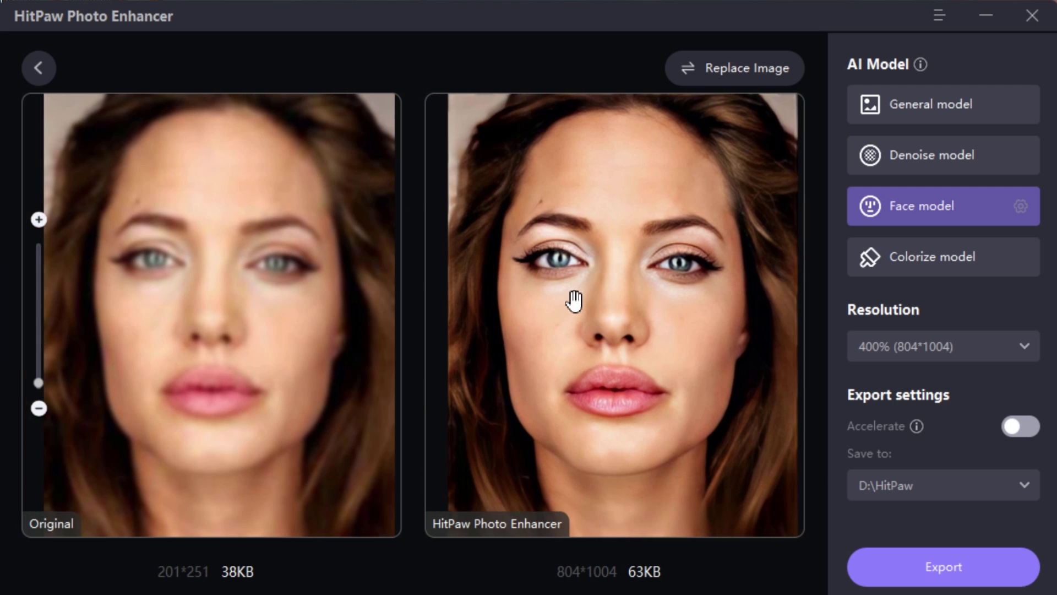
pyautogui.scroll(4, 606, 311)
pyautogui.scroll(-1, 538, 229)
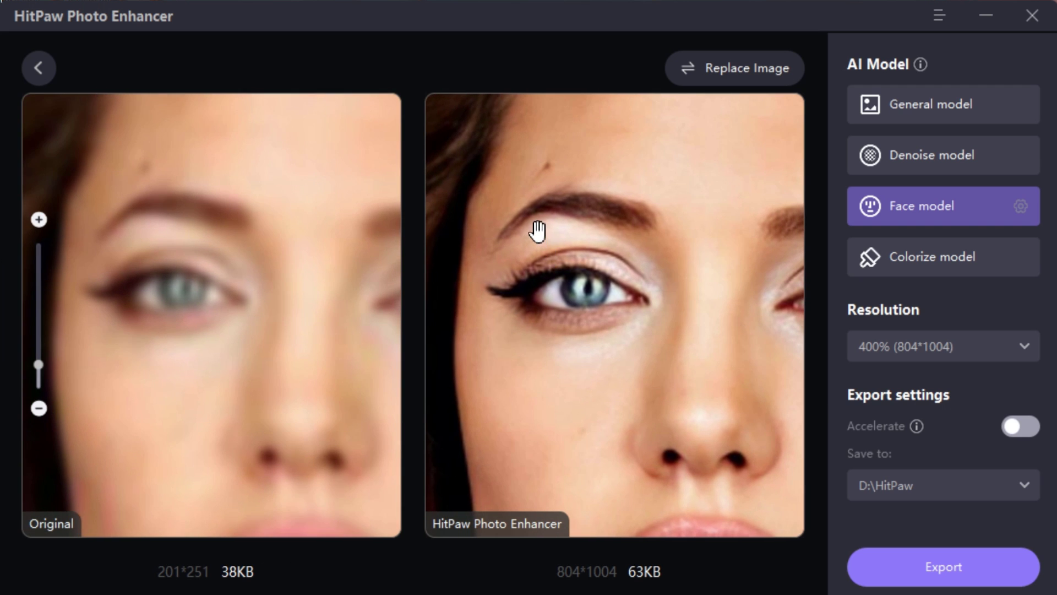
pyautogui.scroll(3, 585, 278)
pyautogui.scroll(-5, 531, 314)
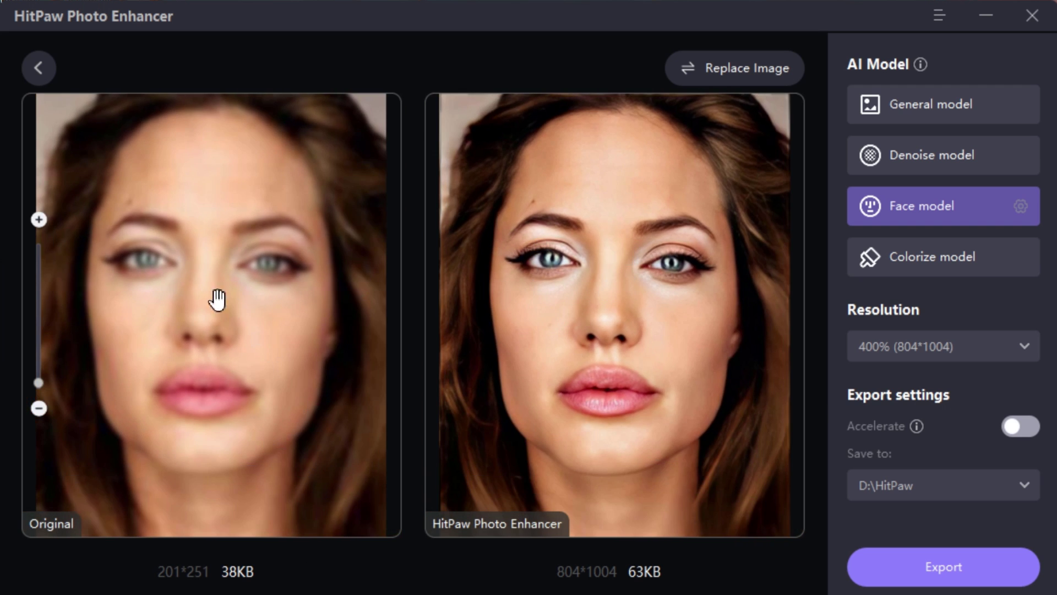
pyautogui.scroll(4, 610, 398)
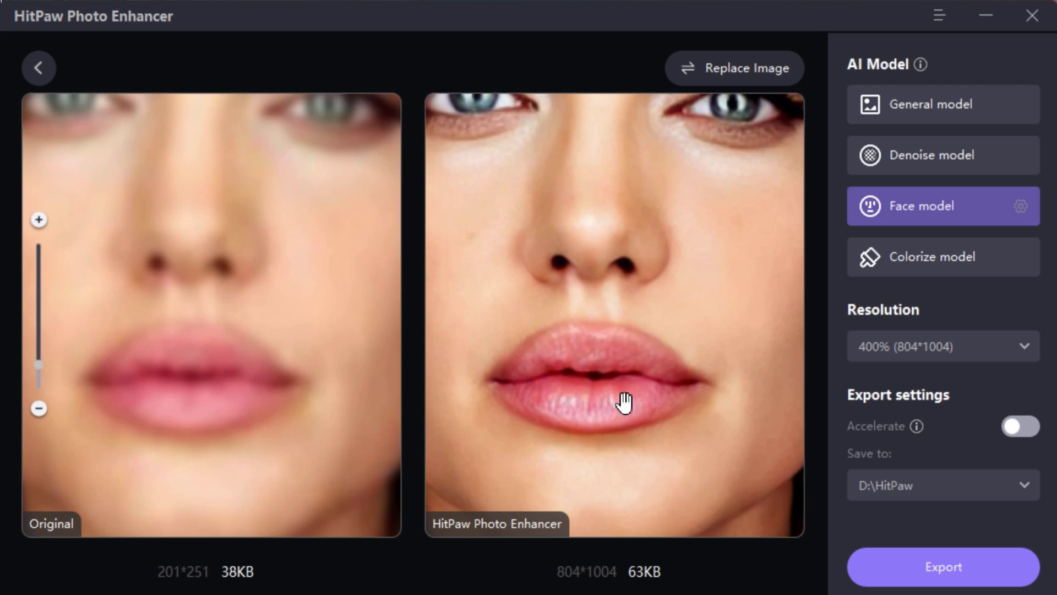
pyautogui.moveTo(653, 212); pyautogui.dragTo(696, 245)
pyautogui.scroll(-4, 633, 361)
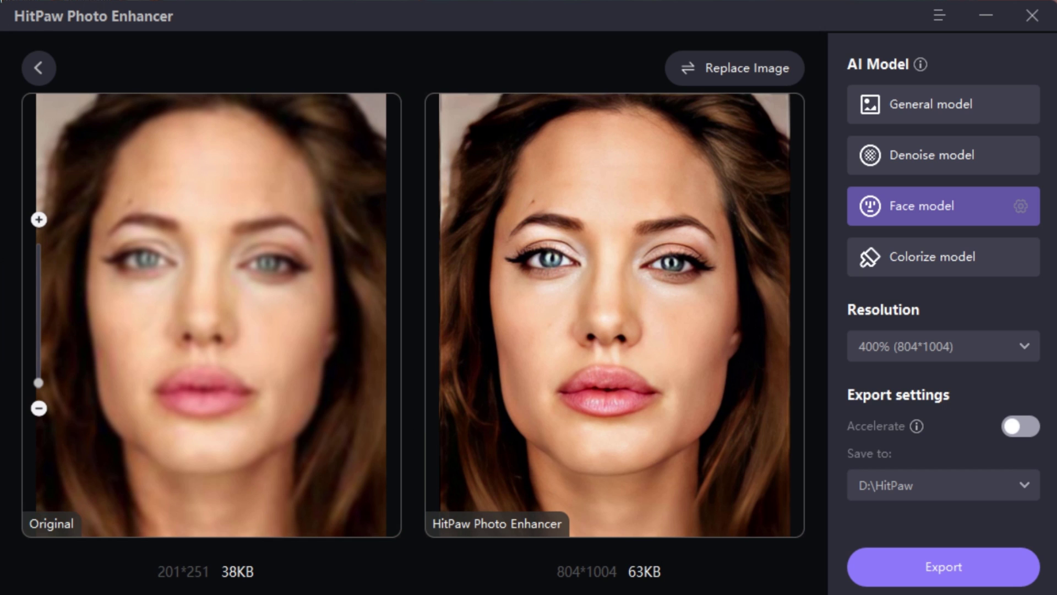
# Import the black-and-white portrait pexels-ozan-çulha-14616881 from the home screen
pyautogui.click(30, 63)
pyautogui.click(358, 285)
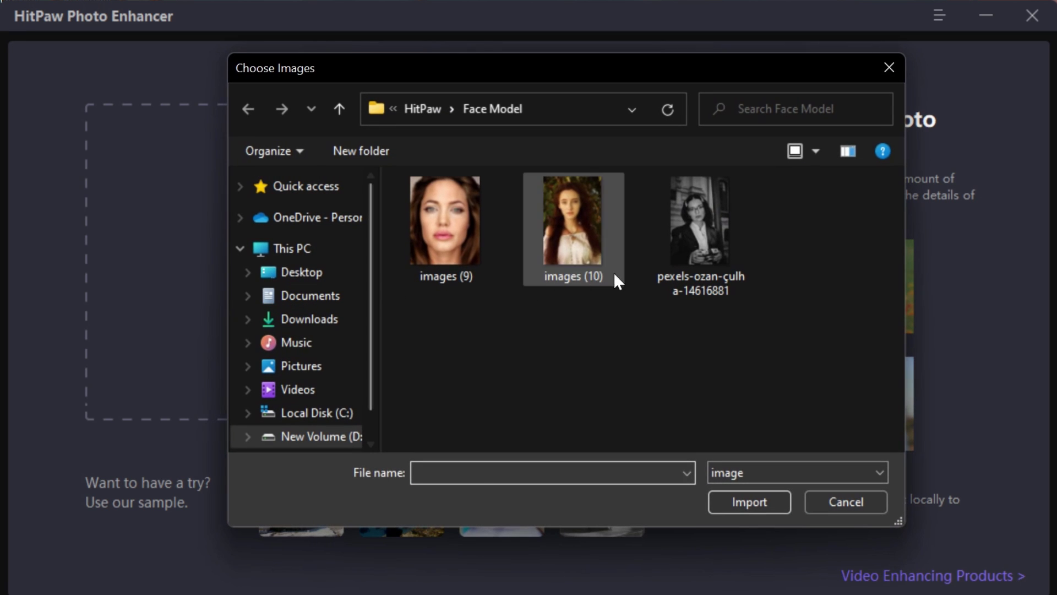
pyautogui.click(699, 247)
pyautogui.click(752, 500)
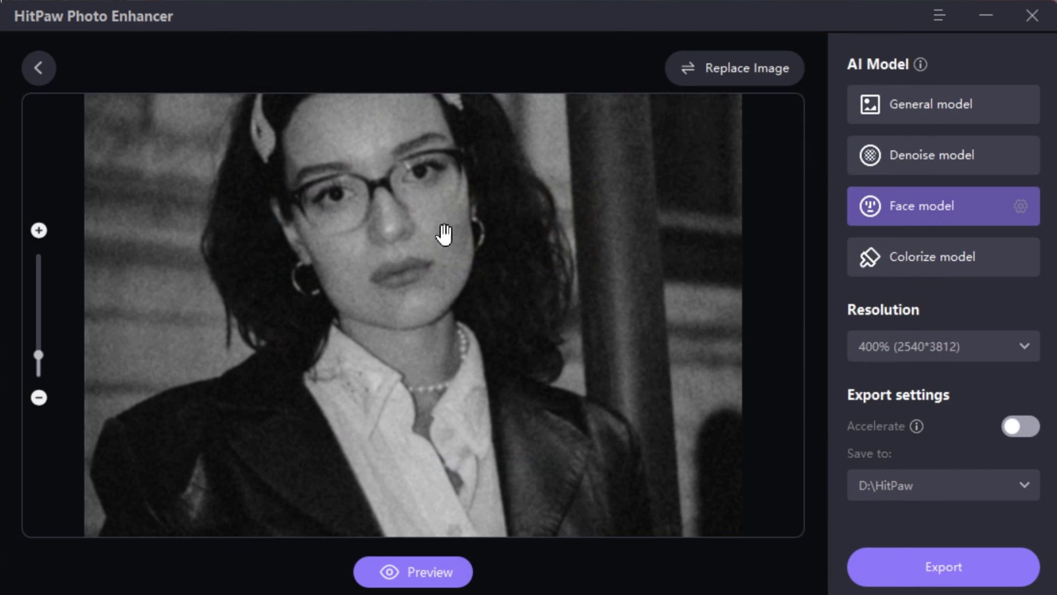
# Keep Colorize checked in the Face model options and preview the portrait at 2540*3812
pyautogui.scroll(4, 453, 252)
pyautogui.scroll(-1, 511, 292)
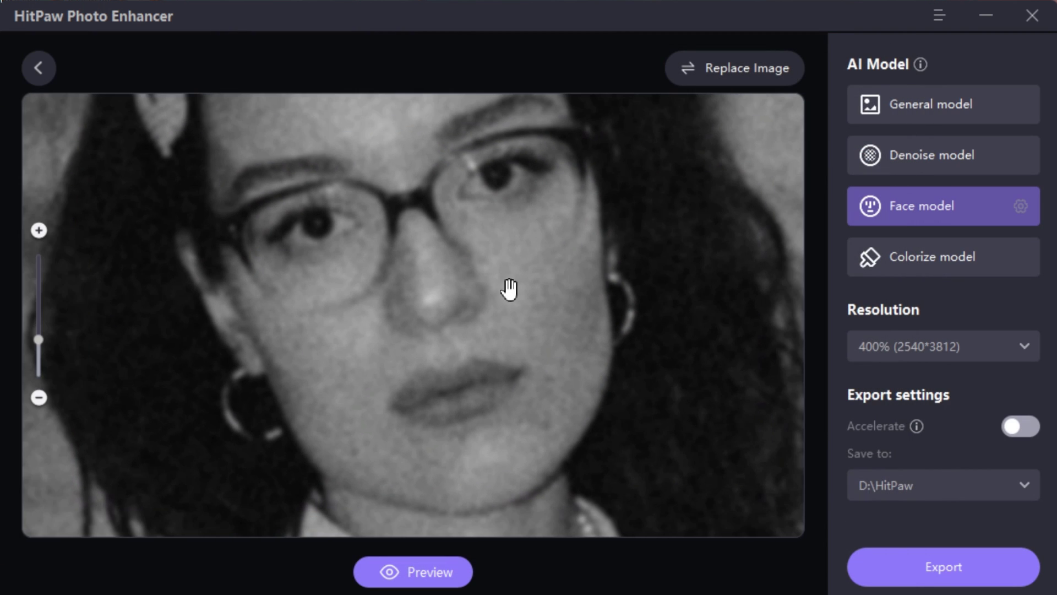
pyautogui.moveTo(973, 210)
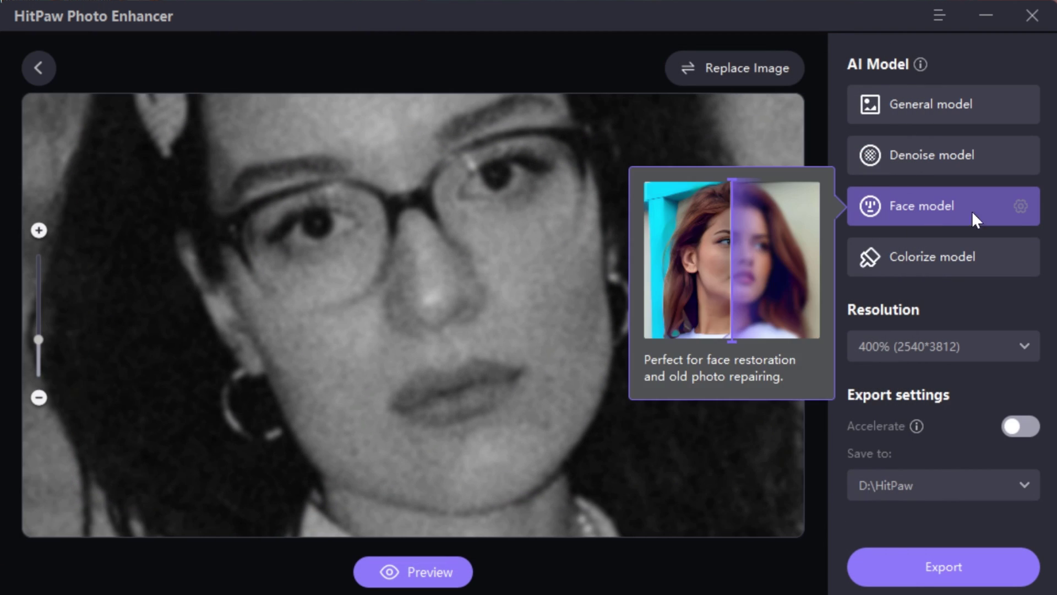
pyautogui.click(1021, 206)
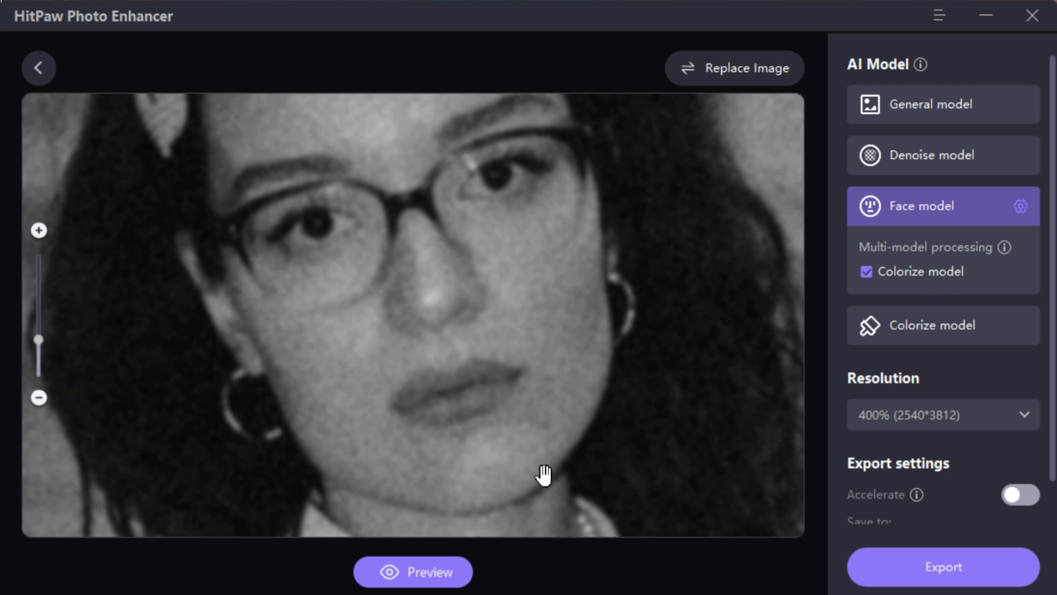
pyautogui.click(405, 573)
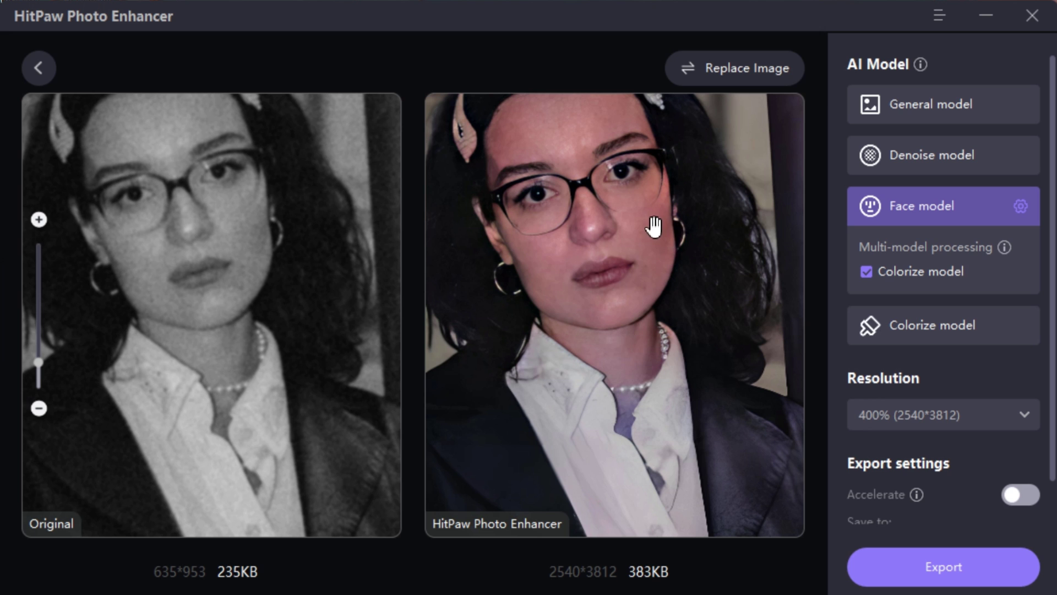
# Inspect the colorized face closely against the original, then go back to the home screen
pyautogui.scroll(2, 633, 236)
pyautogui.moveTo(618, 243); pyautogui.dragTo(534, 266)
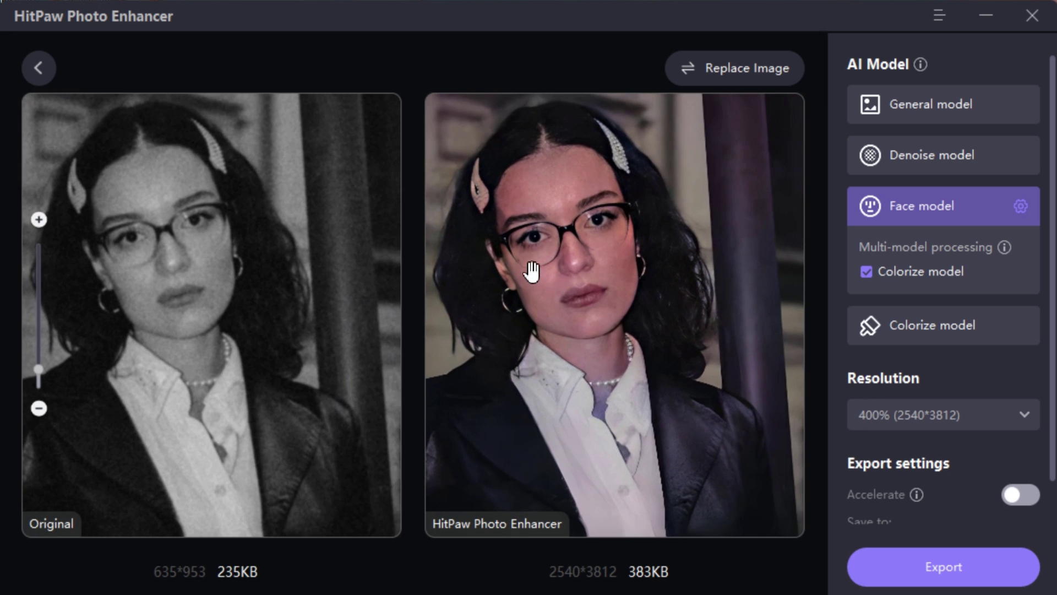
pyautogui.scroll(5, 601, 229)
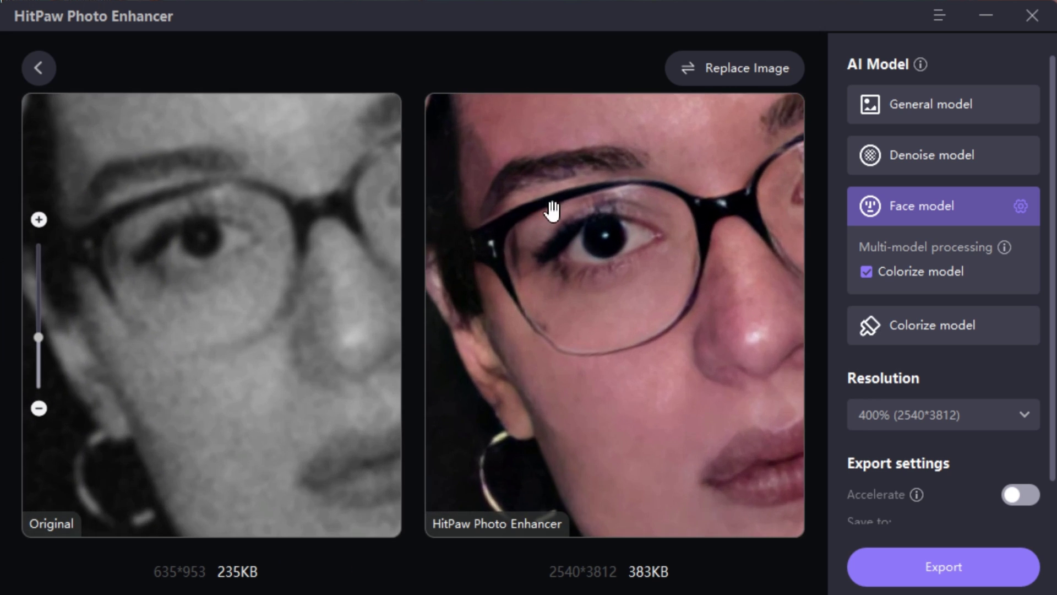
pyautogui.scroll(-2, 509, 285)
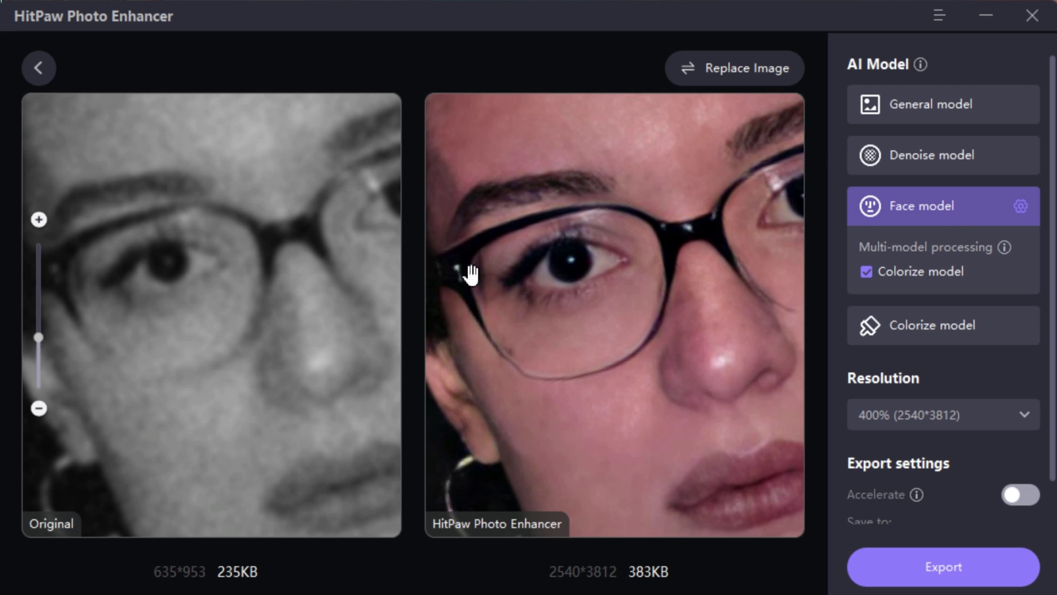
pyautogui.scroll(-3, 595, 371)
pyautogui.moveTo(656, 380); pyautogui.dragTo(653, 339)
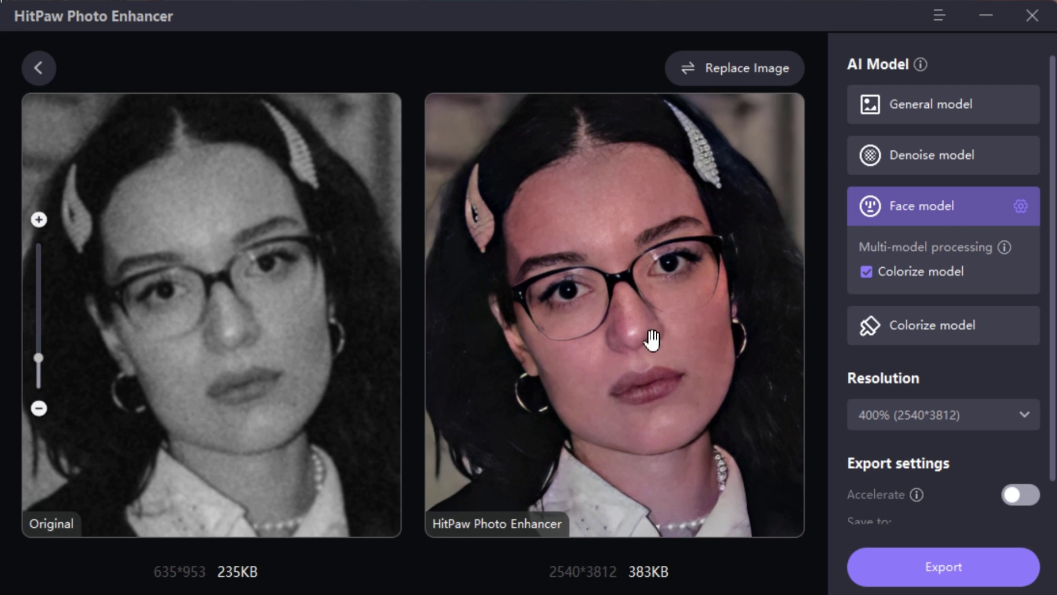
pyautogui.scroll(-3, 636, 385)
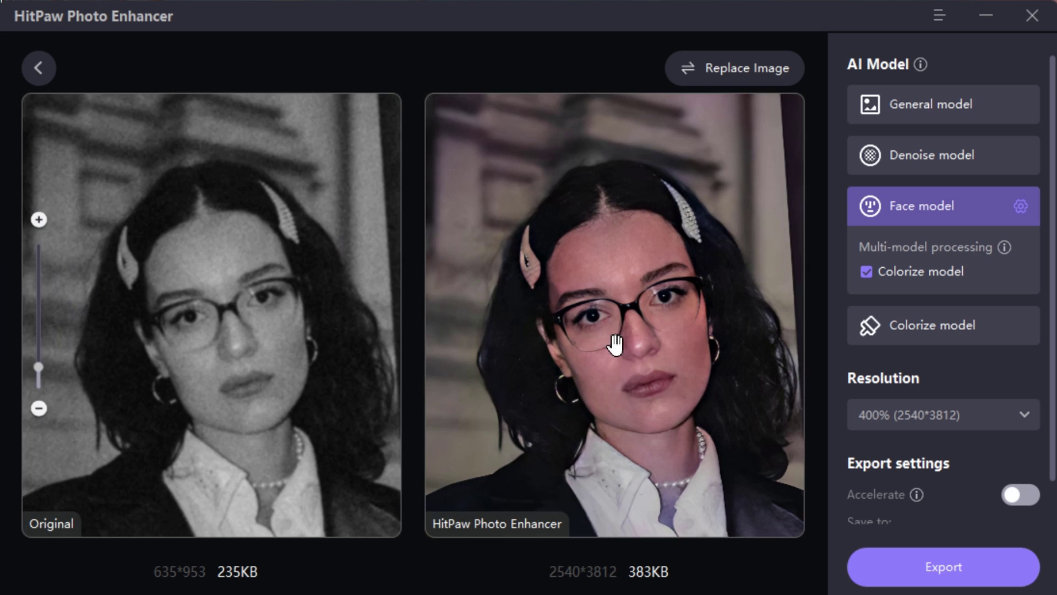
pyautogui.click(39, 68)
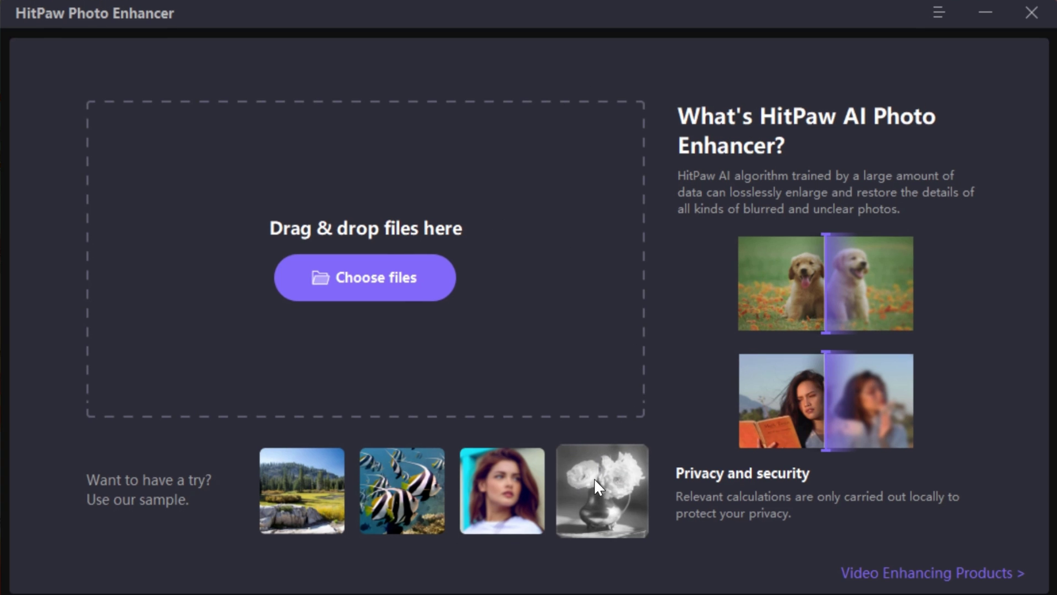
# Colorize the pexels-suzy-hazelwood-3617559 wedding photo to 1056*1095, compare it, and return home
pyautogui.click(390, 277)
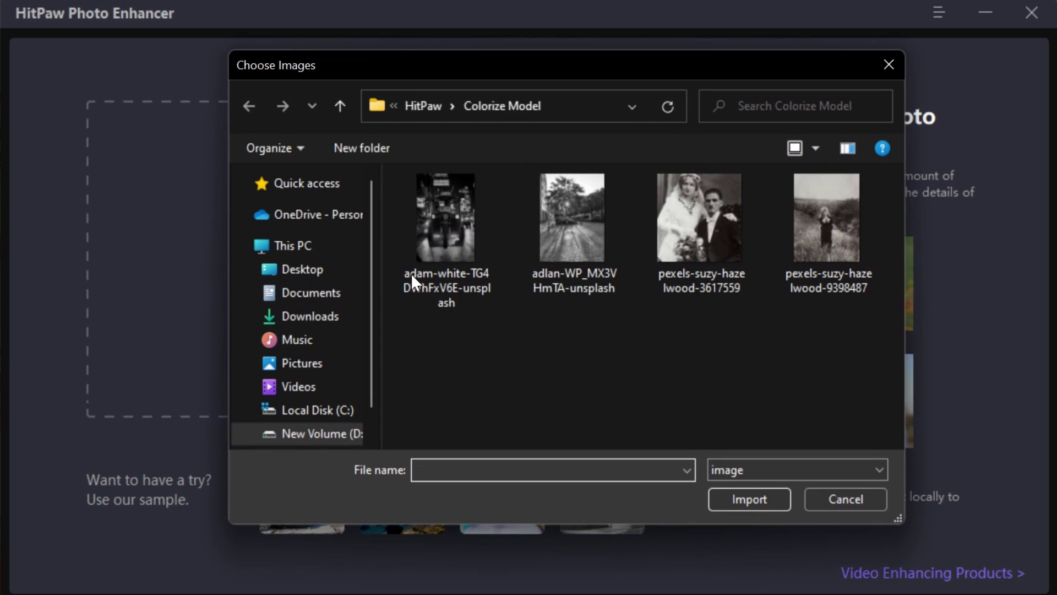
pyautogui.click(688, 236)
pyautogui.click(733, 498)
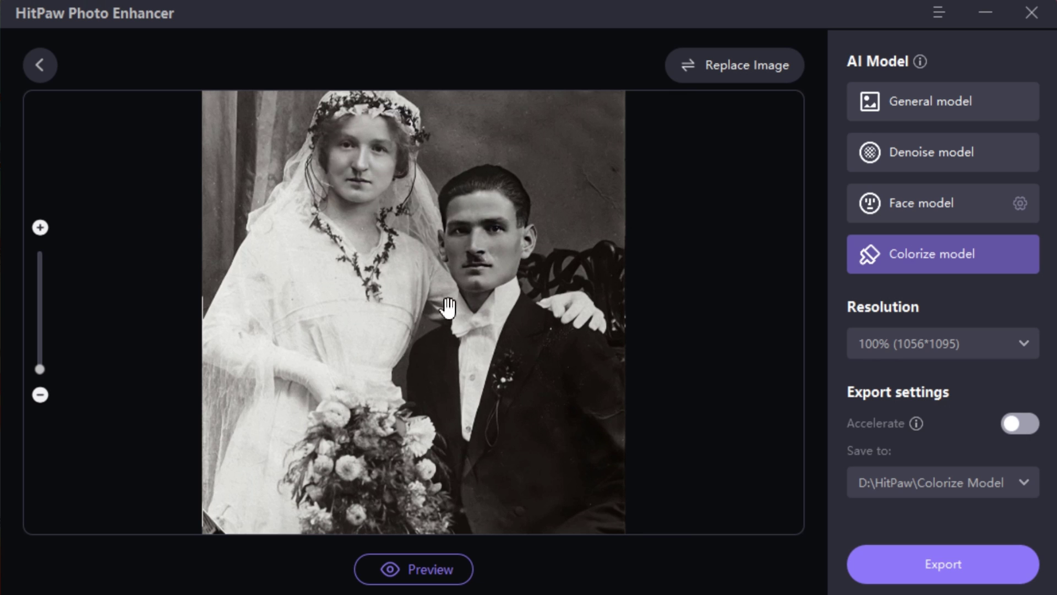
pyautogui.click(413, 564)
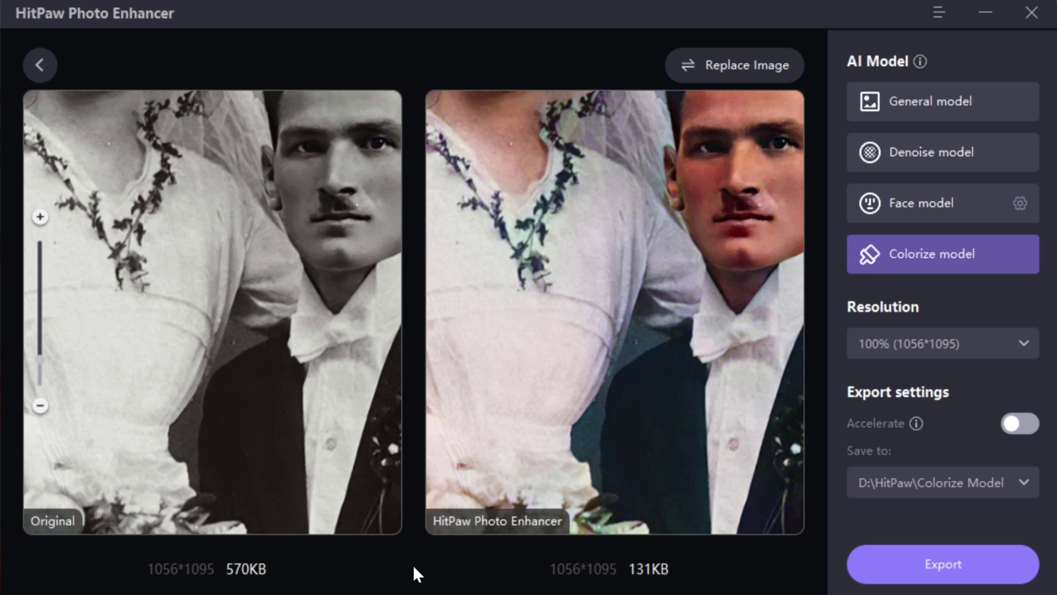
pyautogui.scroll(-3, 743, 380)
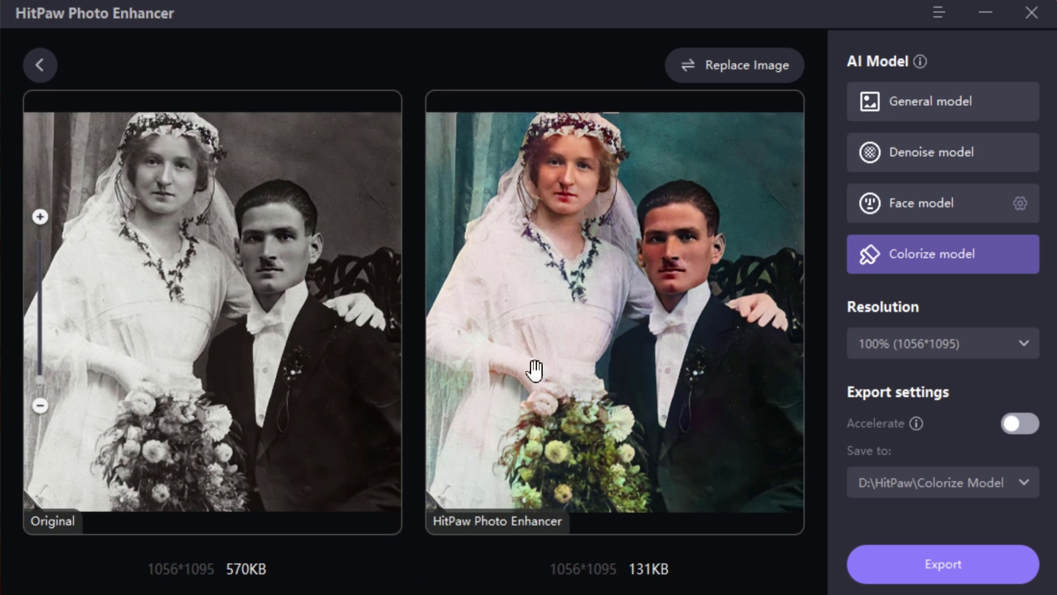
pyautogui.click(39, 65)
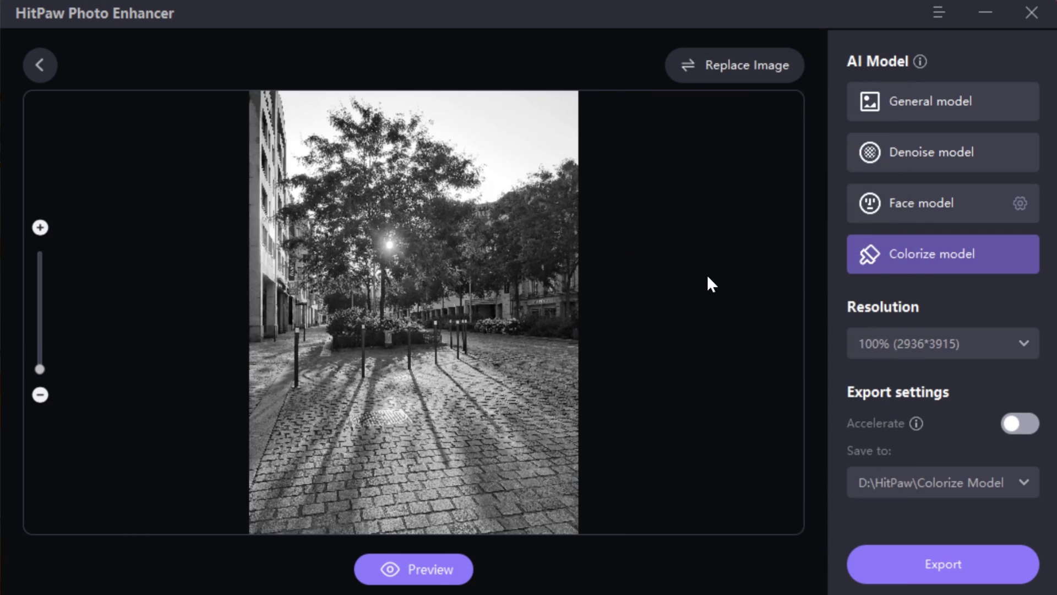
# Colorize the street photo to 2936*3915 and inspect the building and hedge against the original
pyautogui.click(432, 570)
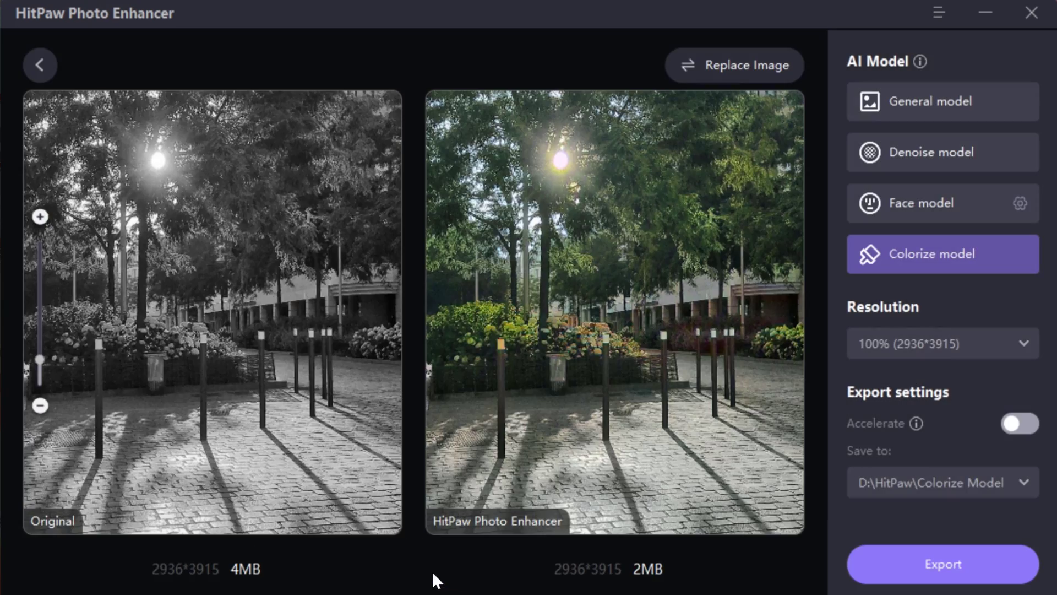
pyautogui.scroll(-3, 604, 299)
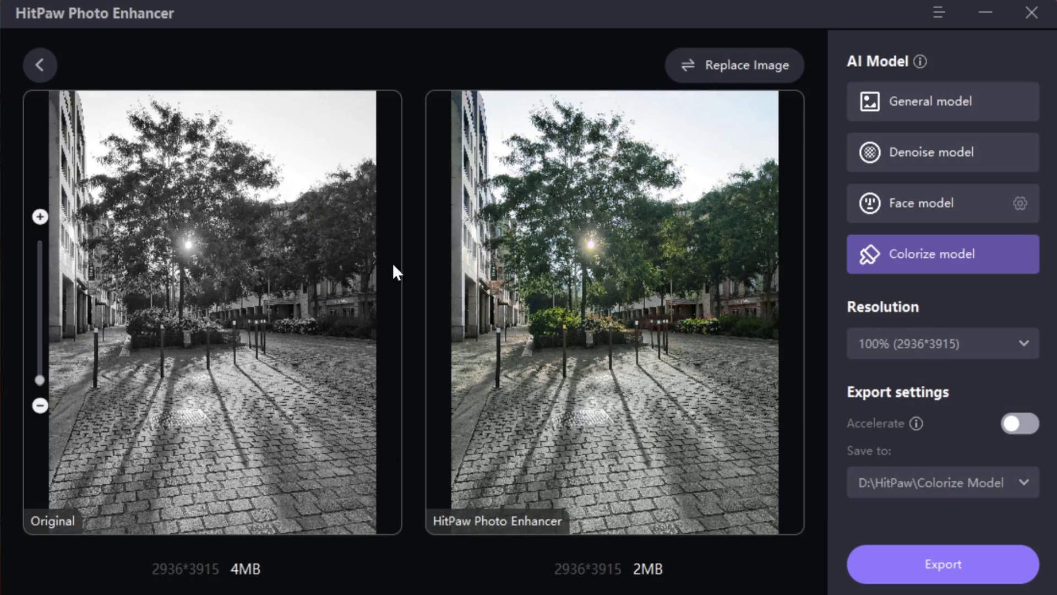
pyautogui.scroll(5, 533, 299)
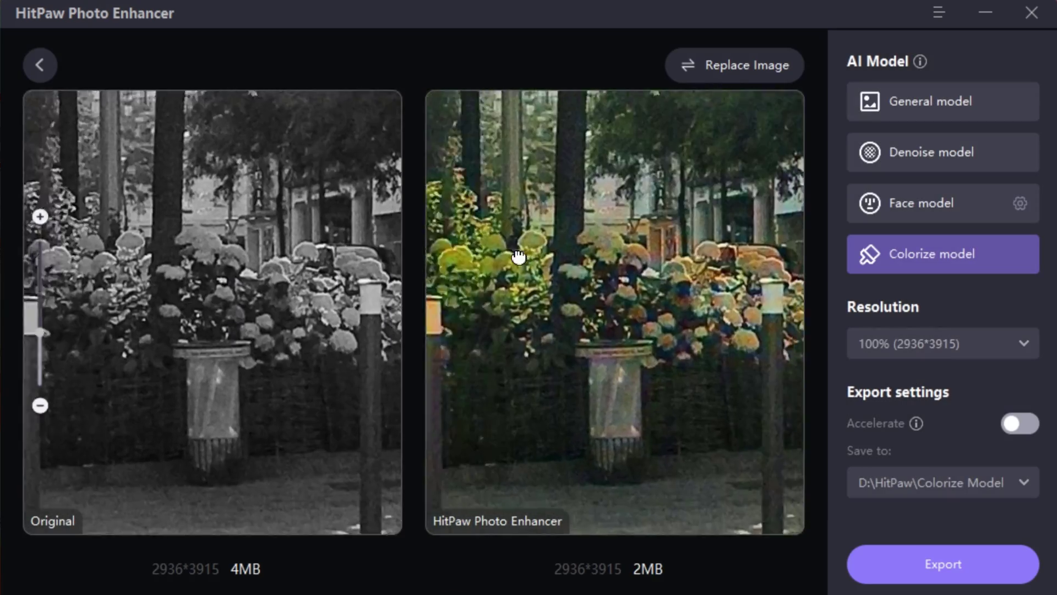
pyautogui.moveTo(519, 256); pyautogui.dragTo(583, 256)
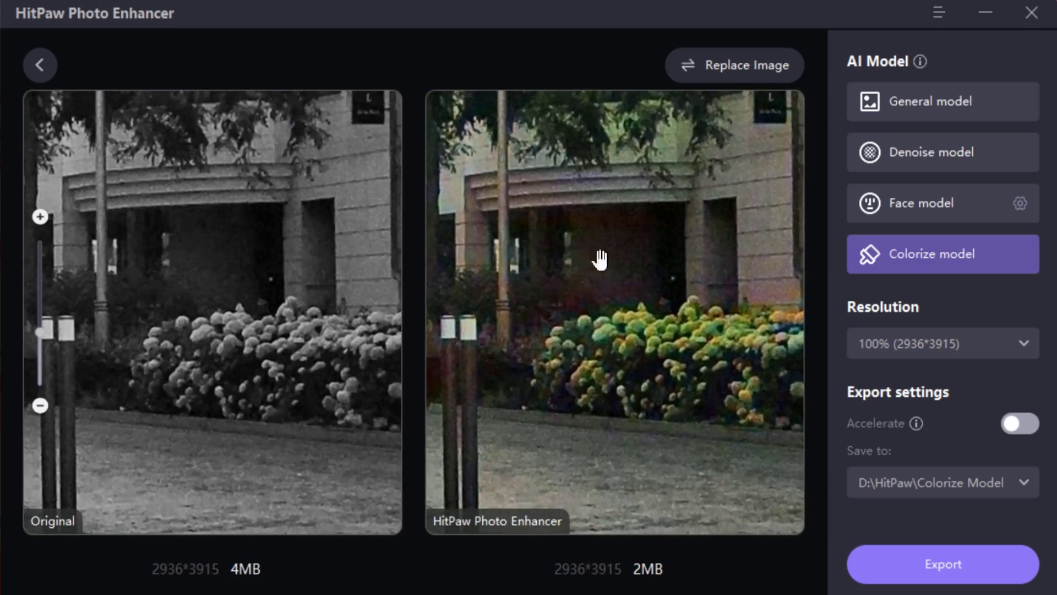
pyautogui.scroll(-4, 583, 256)
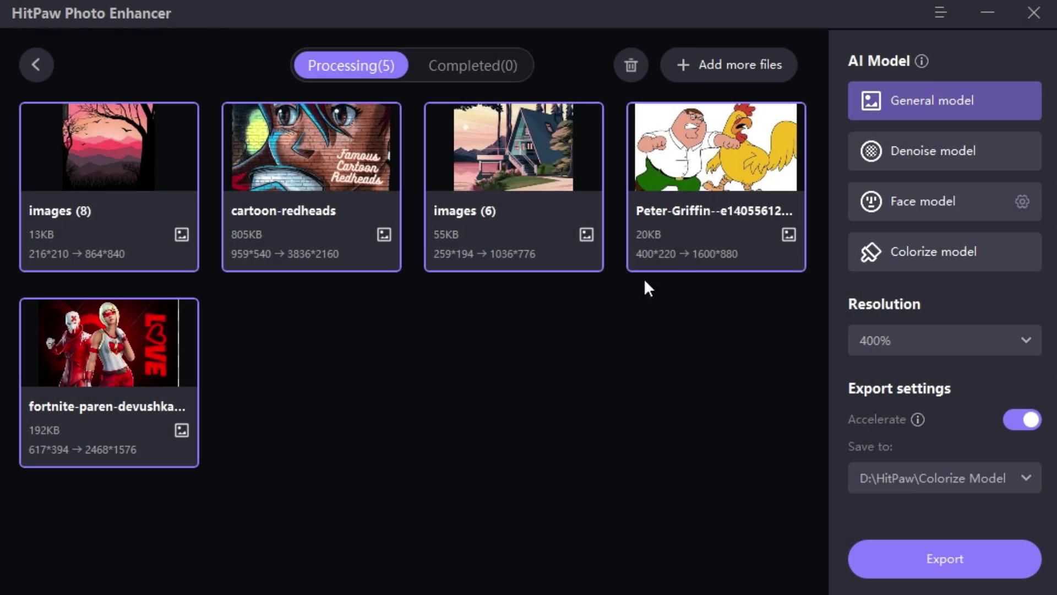
pyautogui.moveTo(726, 203)
# Switch the batch's AI model through Denoise and Face, ending on Colorize
pyautogui.click(894, 150)
pyautogui.click(916, 199)
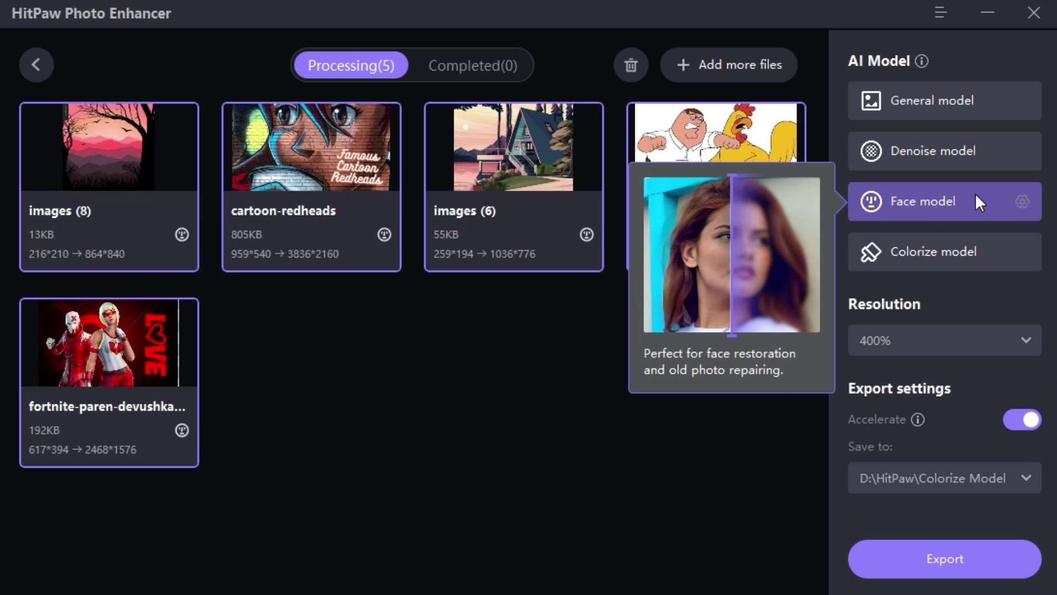
pyautogui.click(917, 252)
# Set the output resolution to 100% and export all five images
pyautogui.click(935, 334)
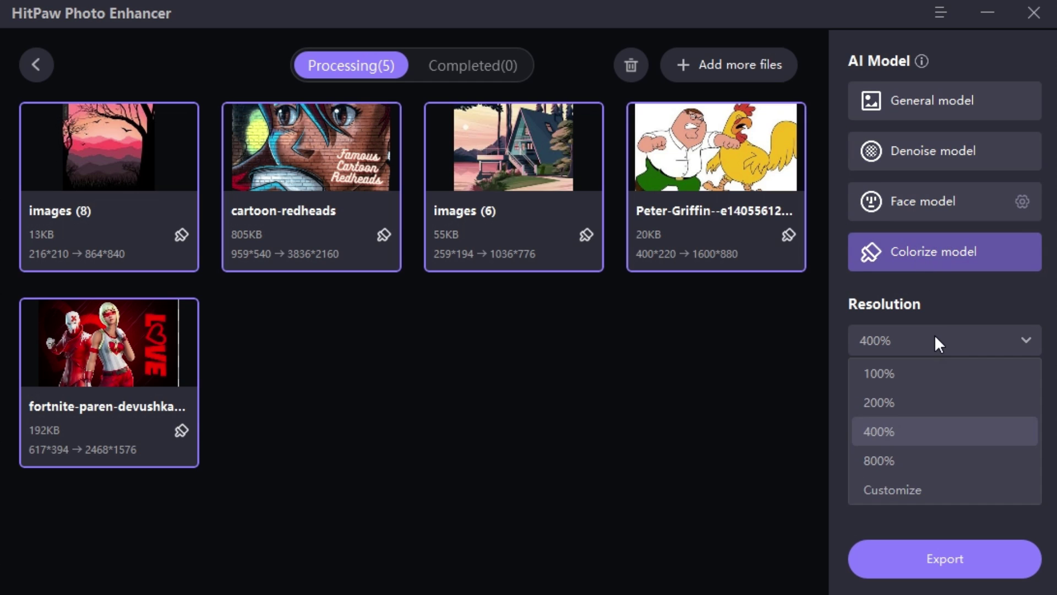
pyautogui.click(901, 376)
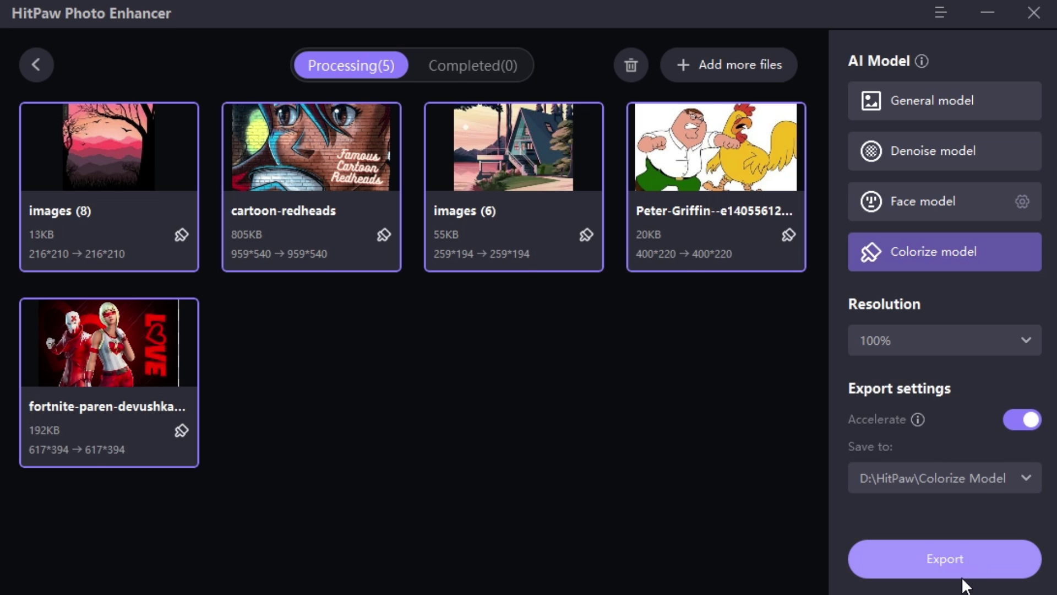
pyautogui.click(945, 570)
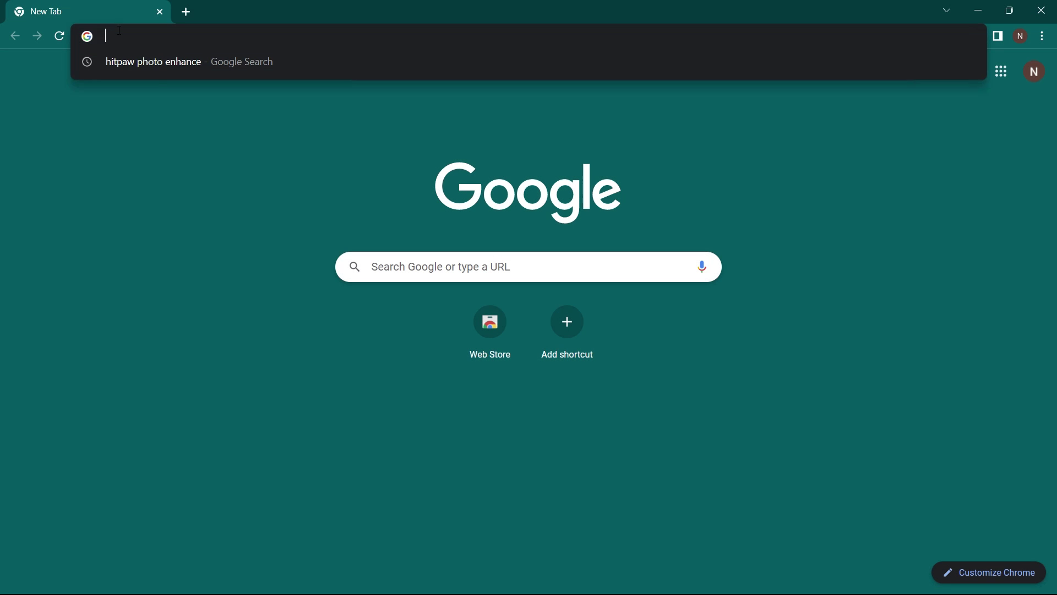
# Search 'hipaw photo enhancer', open the hitpaw.net product page and start the Windows installer download
pyautogui.write('hipaw photo enhancer')
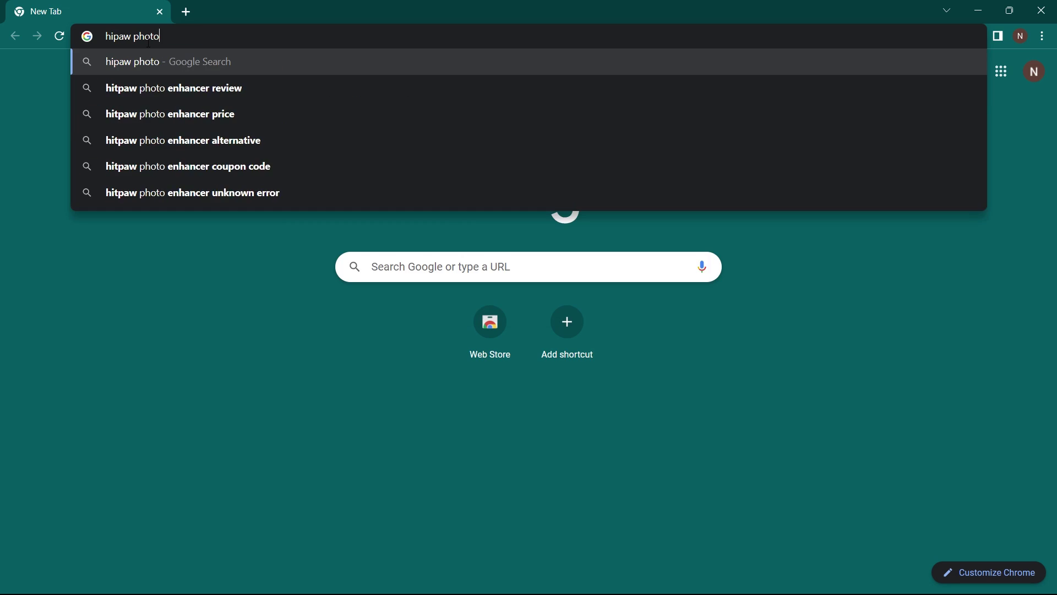
pyautogui.press('Return')
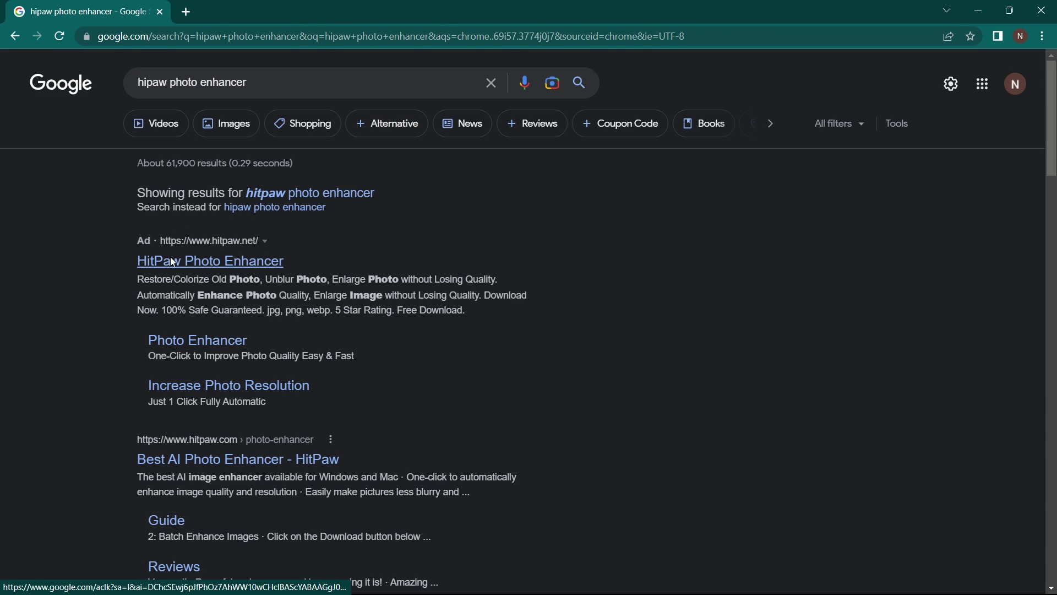
pyautogui.click(172, 261)
pyautogui.click(516, 382)
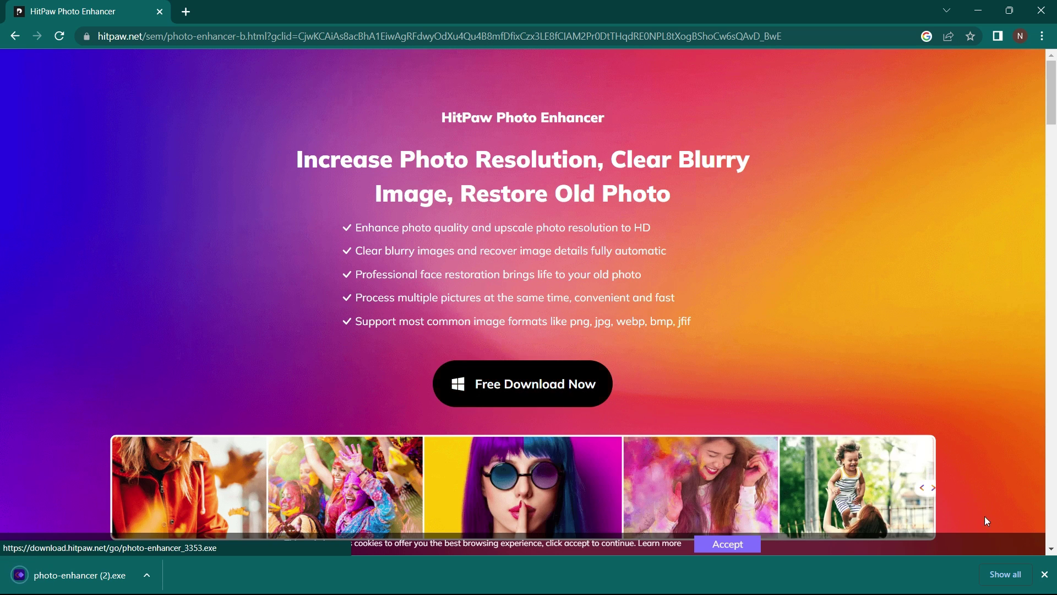
pyautogui.scroll(-3, 933, 484)
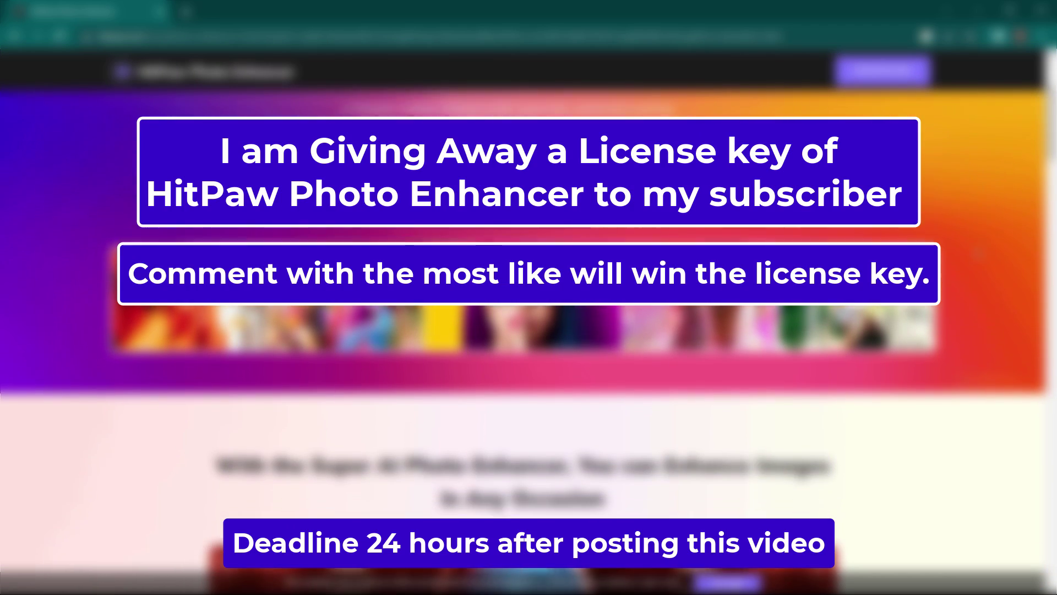
pyautogui.scroll(-6, 933, 483)
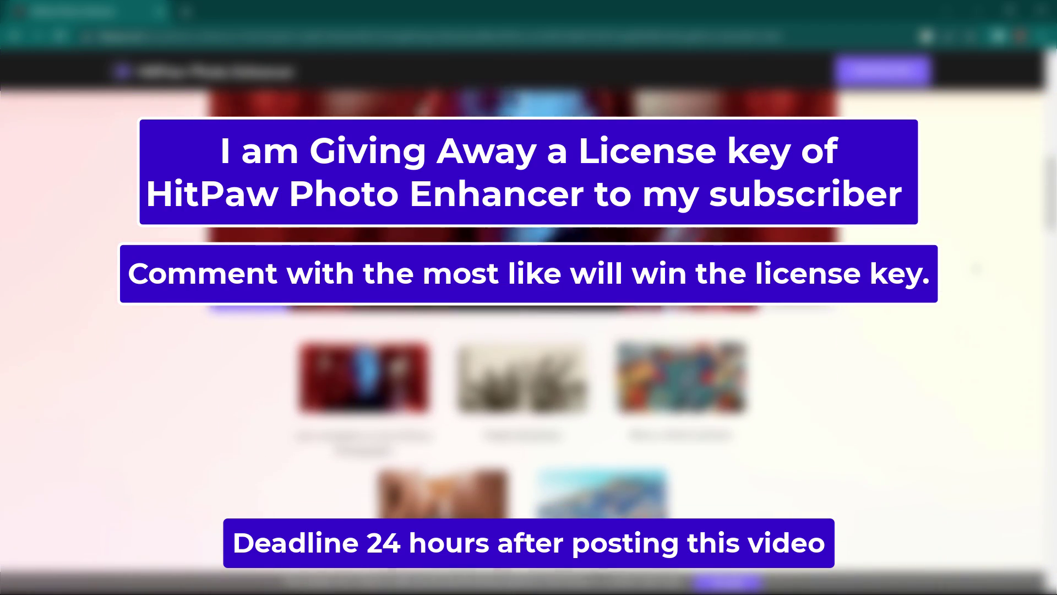
pyautogui.scroll(-10, 528, 330)
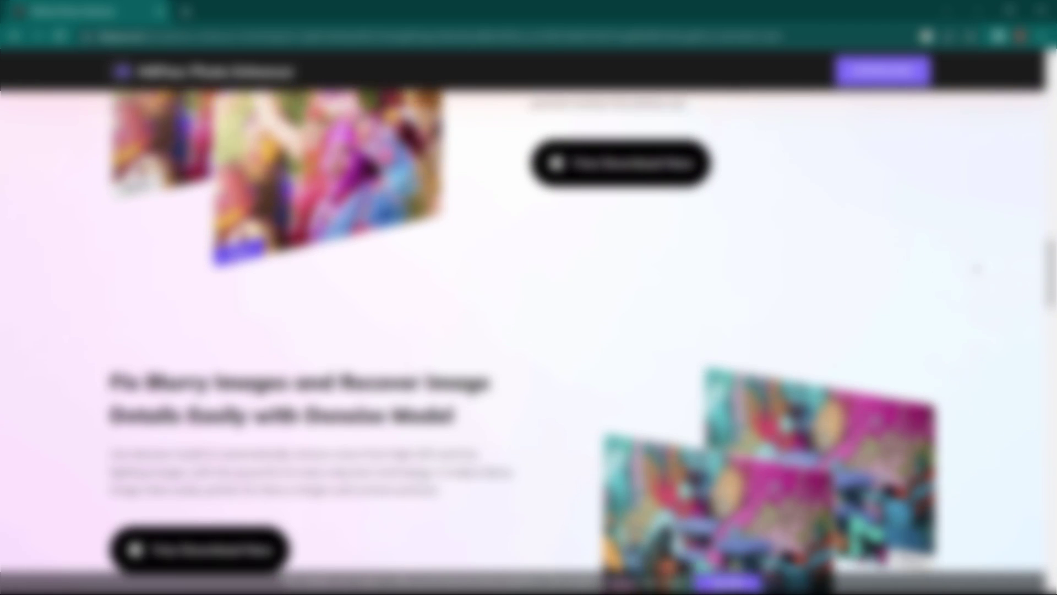
pyautogui.scroll(-12, 975, 268)
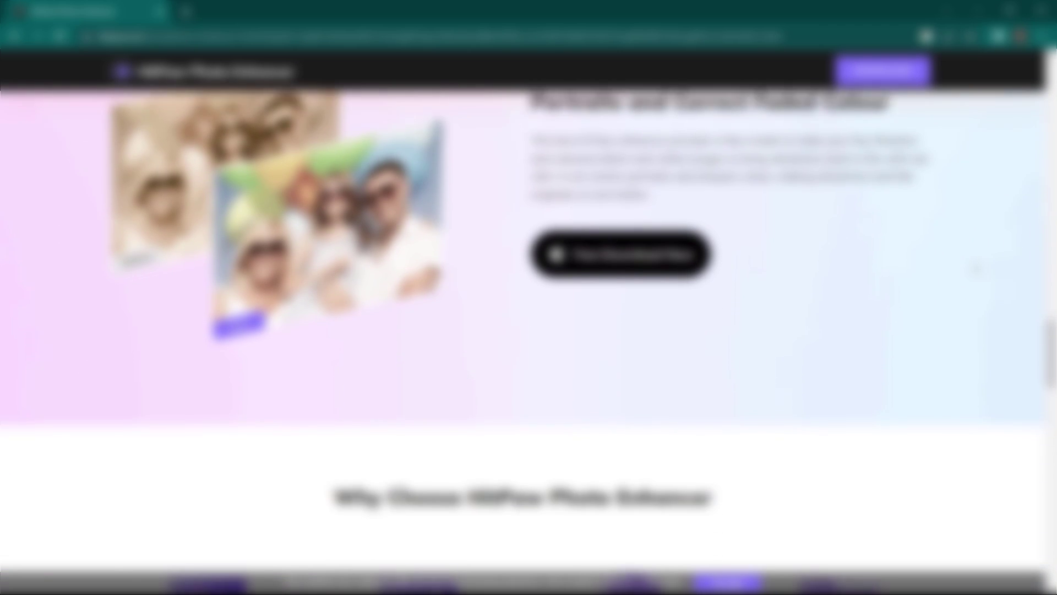
pyautogui.scroll(-12, 975, 268)
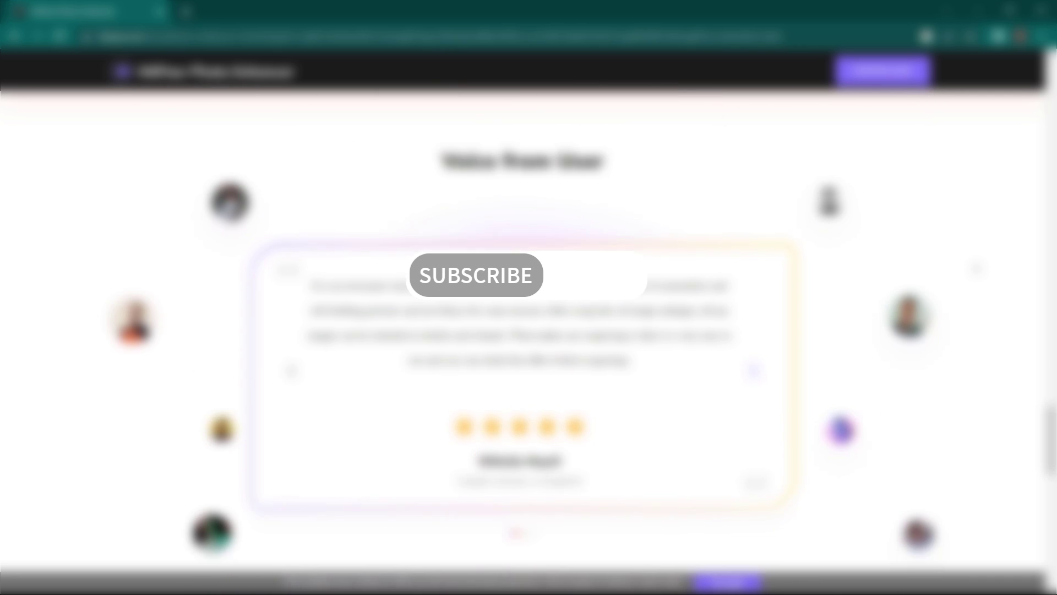